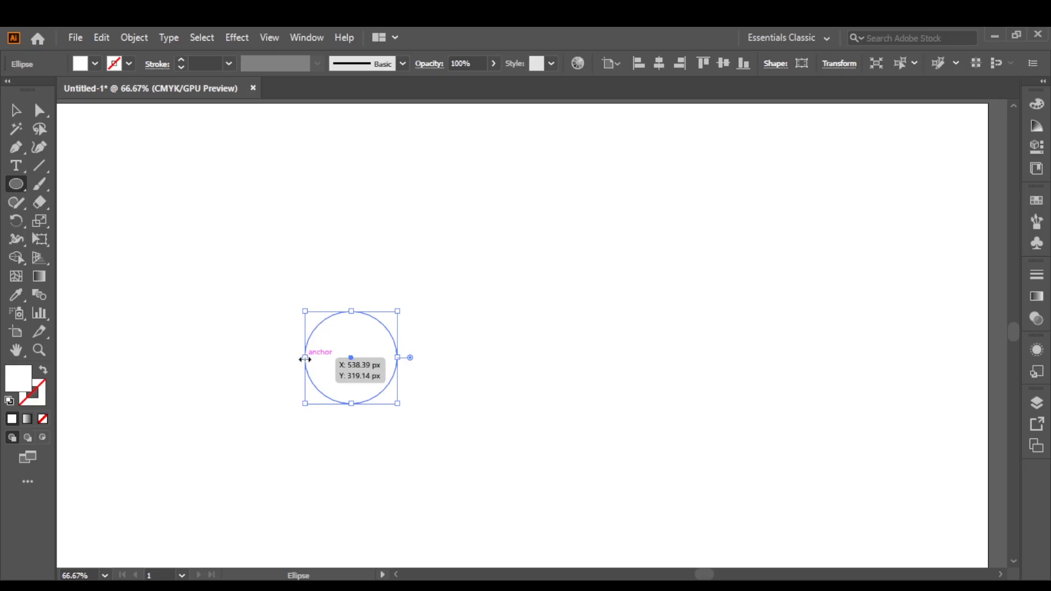
Slightly enlarge the circle and give it no fill with a 1 pt black stroke.
{"action": "left_click_drag", "start_coordinate": [305, 357], "coordinate": [299, 359]}
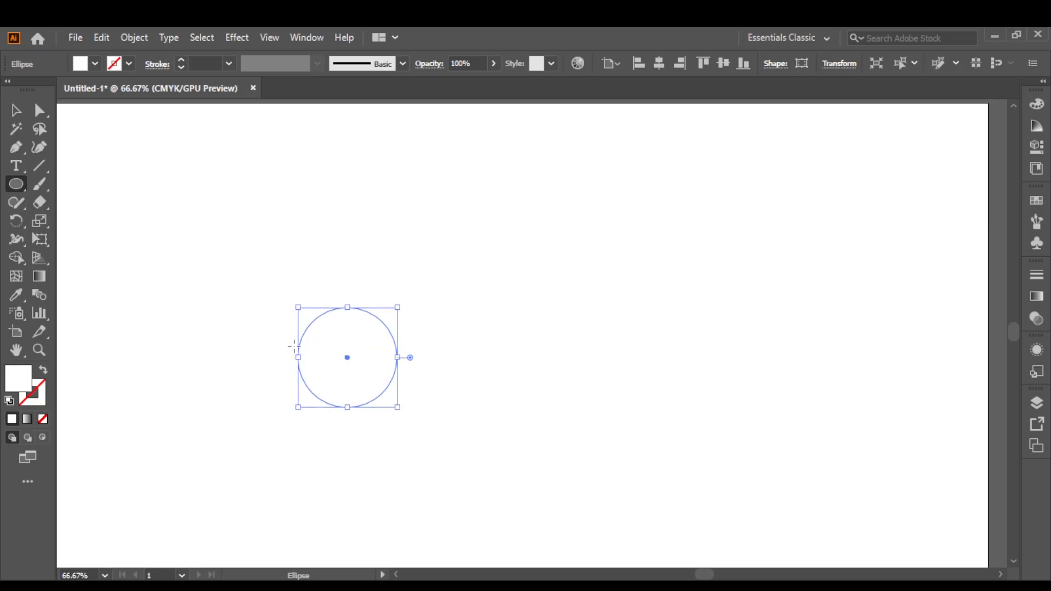
{"action": "left_click", "coordinate": [10, 399]}
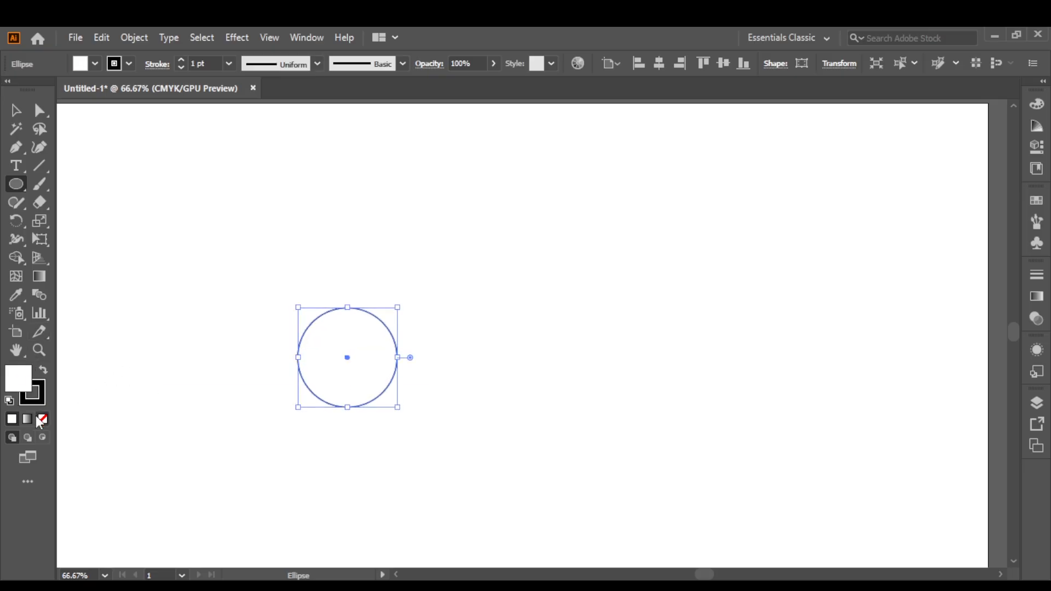
{"action": "key", "text": "v"}
{"action": "left_click", "coordinate": [211, 159]}
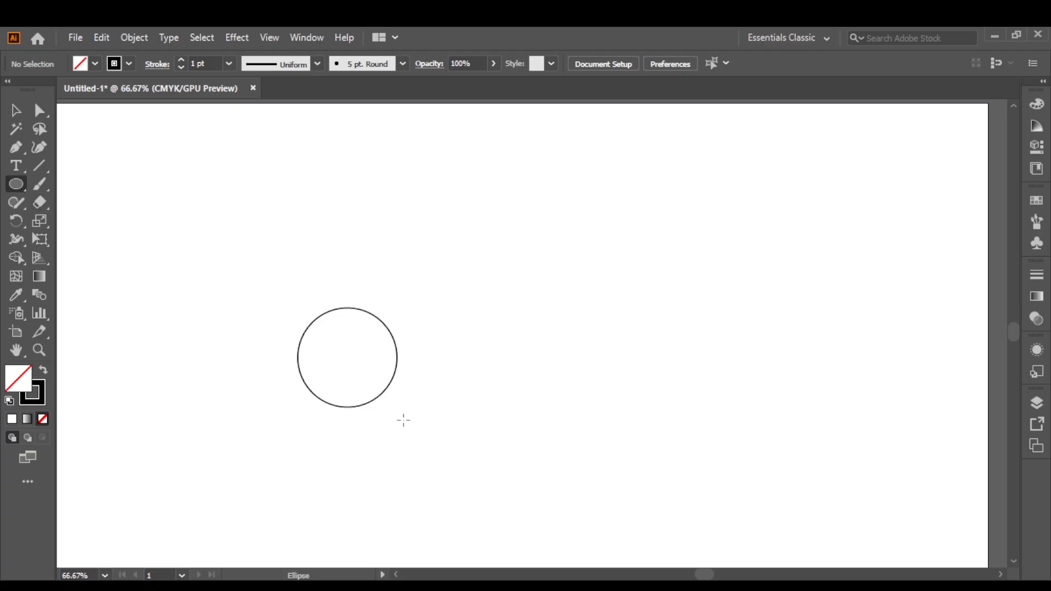
Draw an equal-sized circle overlapping the first at its lower right and a smaller circle touching the first at its upper right.
{"action": "mouse_move", "coordinate": [408, 420]}
{"action": "left_mouse_down"}
{"action": "mouse_move", "coordinate": [438, 446]}
{"action": "mouse_move", "coordinate": [441, 466]}
{"action": "left_mouse_up"}
{"action": "left_click_drag", "start_coordinate": [357, 420], "coordinate": [360, 419]}
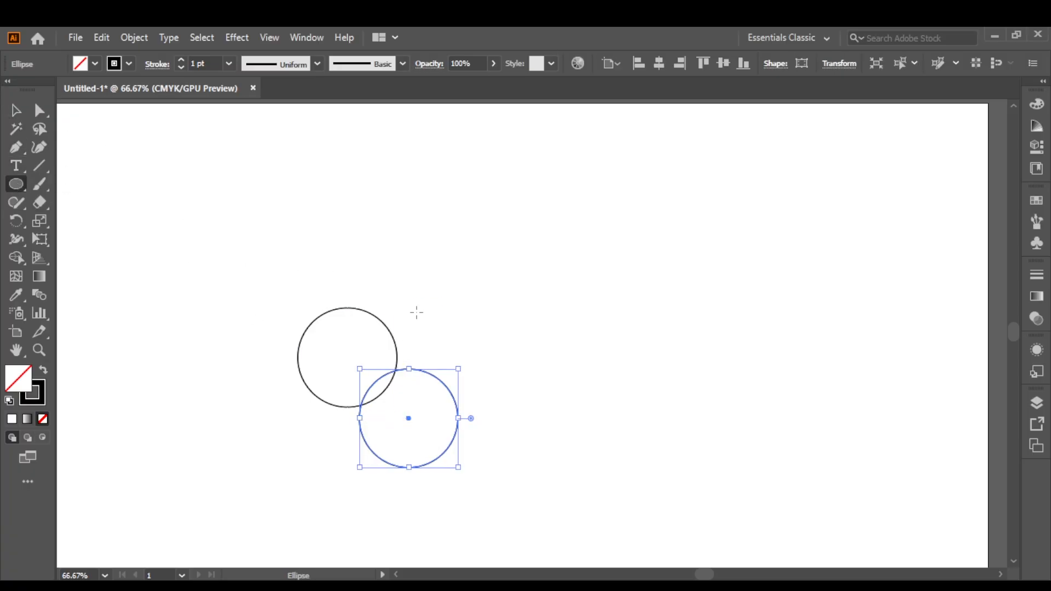
{"action": "left_click_drag", "start_coordinate": [416, 313], "coordinate": [452, 348]}
{"action": "left_click_drag", "start_coordinate": [420, 285], "coordinate": [420, 273]}
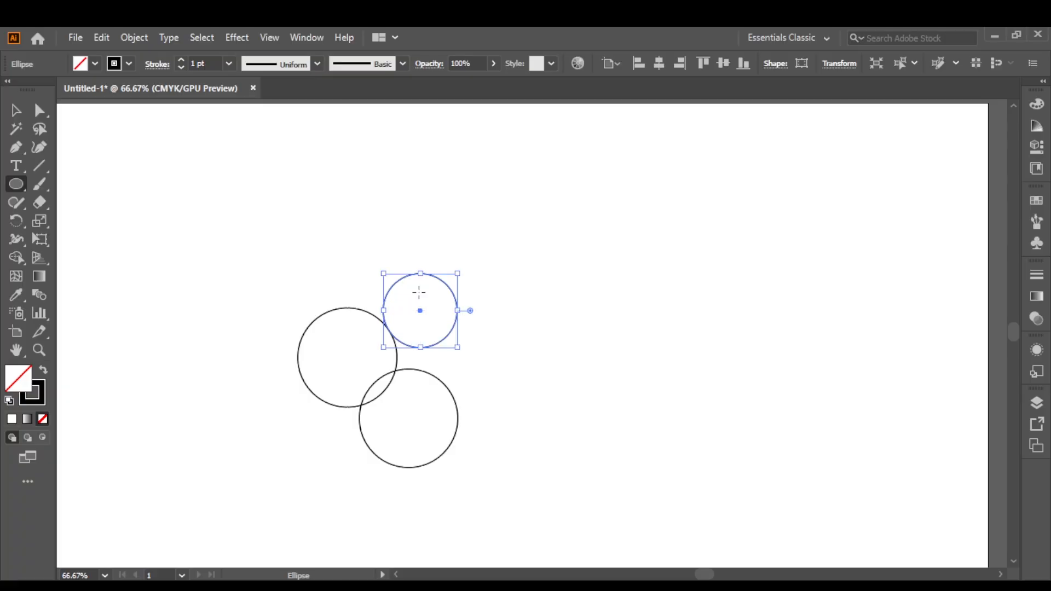
{"action": "left_click_drag", "start_coordinate": [456, 276], "coordinate": [458, 272]}
{"action": "left_click", "coordinate": [16, 110]}
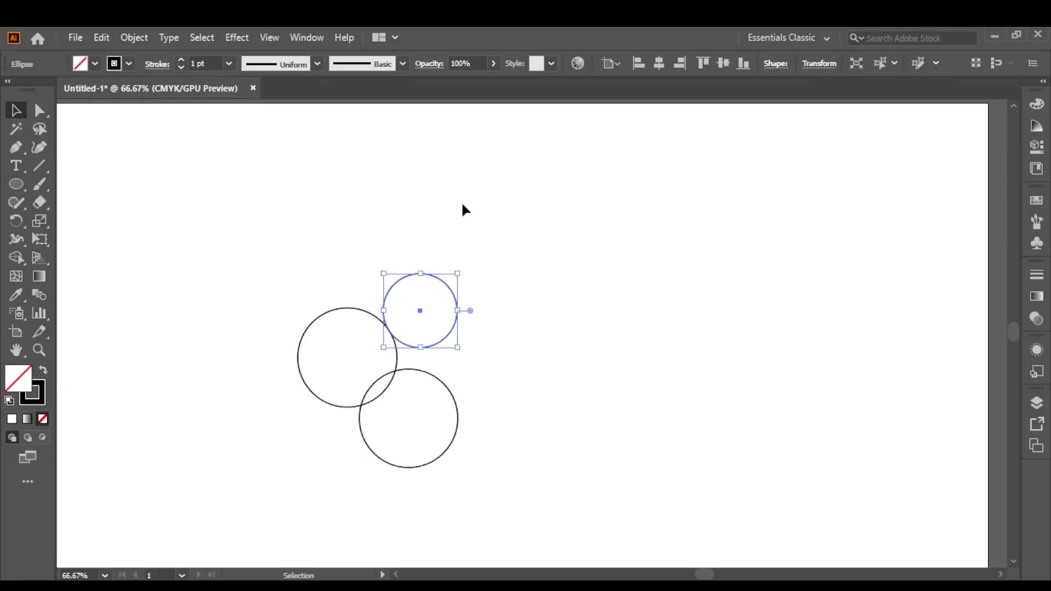
{"action": "left_click", "coordinate": [466, 328]}
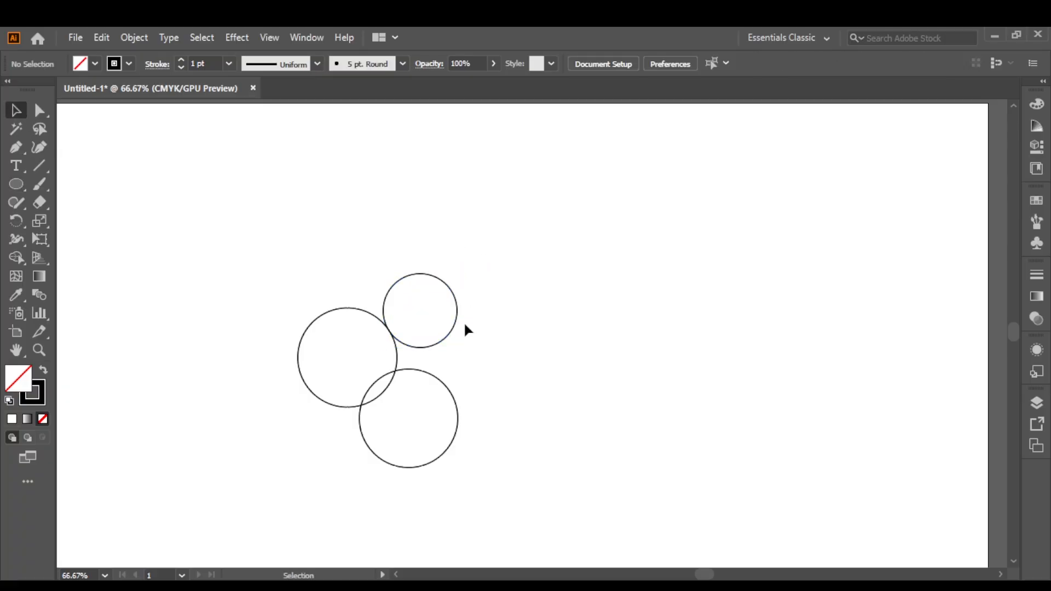
Draw another small circle at the lower left, sized to touch the lower large circle.
{"action": "left_click", "coordinate": [21, 187]}
{"action": "left_click_drag", "start_coordinate": [341, 469], "coordinate": [373, 502]}
{"action": "left_click", "coordinate": [16, 110]}
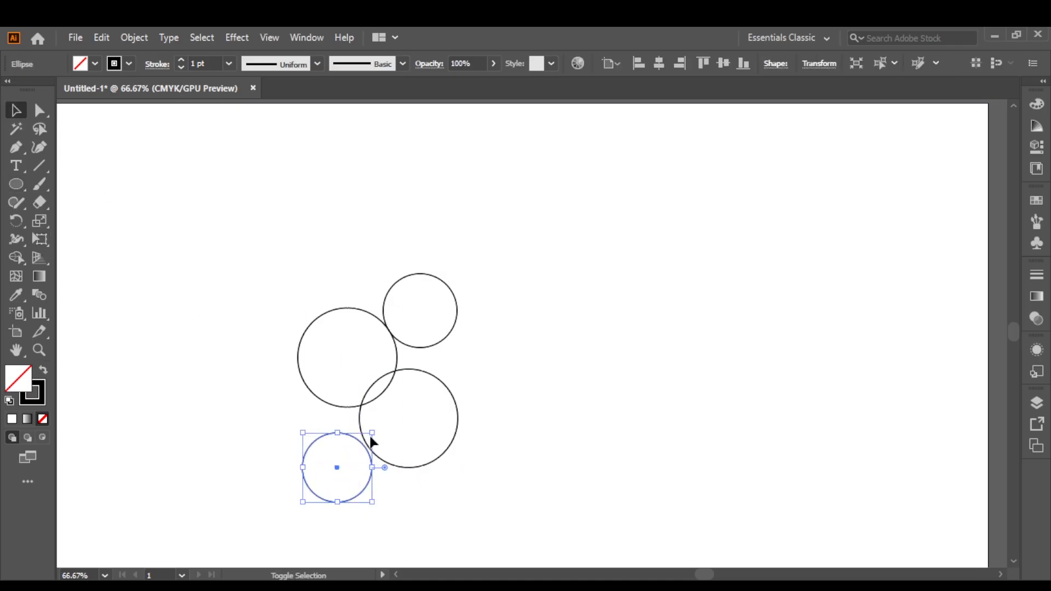
{"action": "left_click_drag", "start_coordinate": [372, 434], "coordinate": [375, 431]}
{"action": "left_click", "coordinate": [415, 509]}
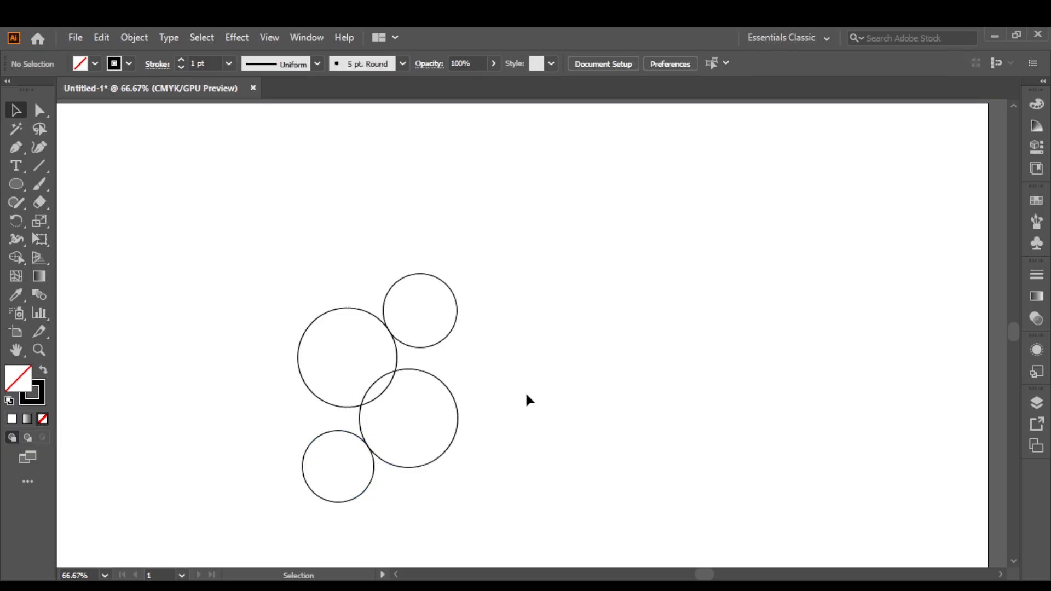
Draw a straight diagonal line about 522 px long, descending from upper left to lower right through both large circles.
{"action": "left_click", "coordinate": [23, 144]}
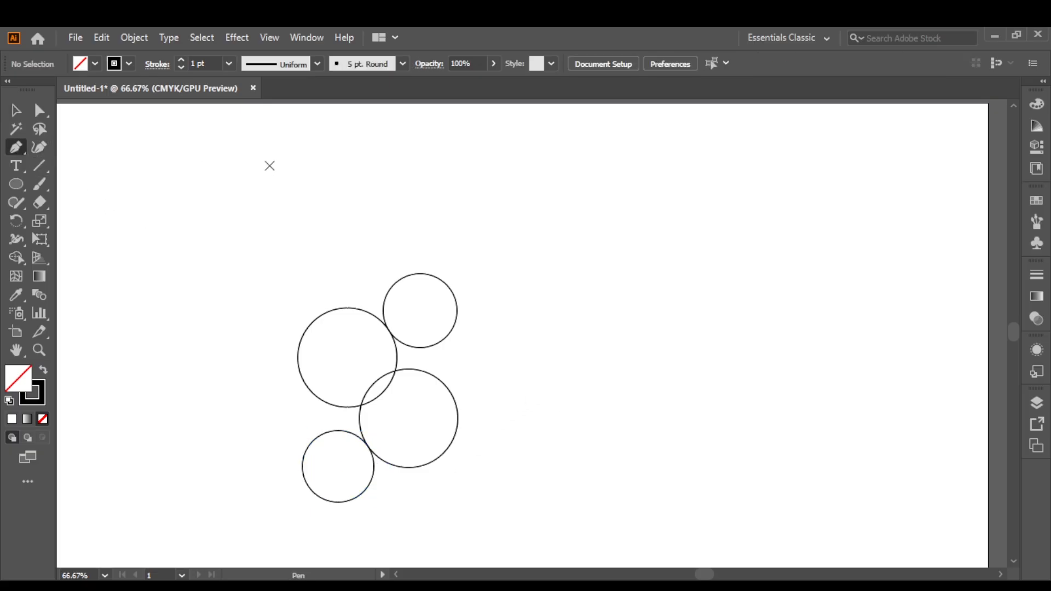
{"action": "left_click", "coordinate": [272, 164]}
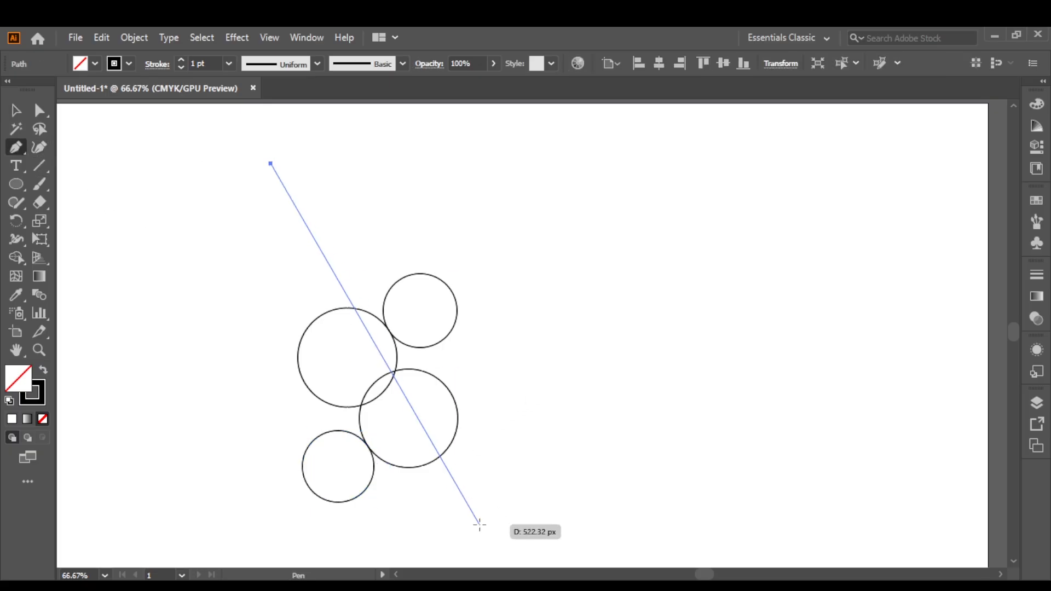
{"action": "left_click", "coordinate": [480, 524]}
{"action": "key", "text": "Escape"}
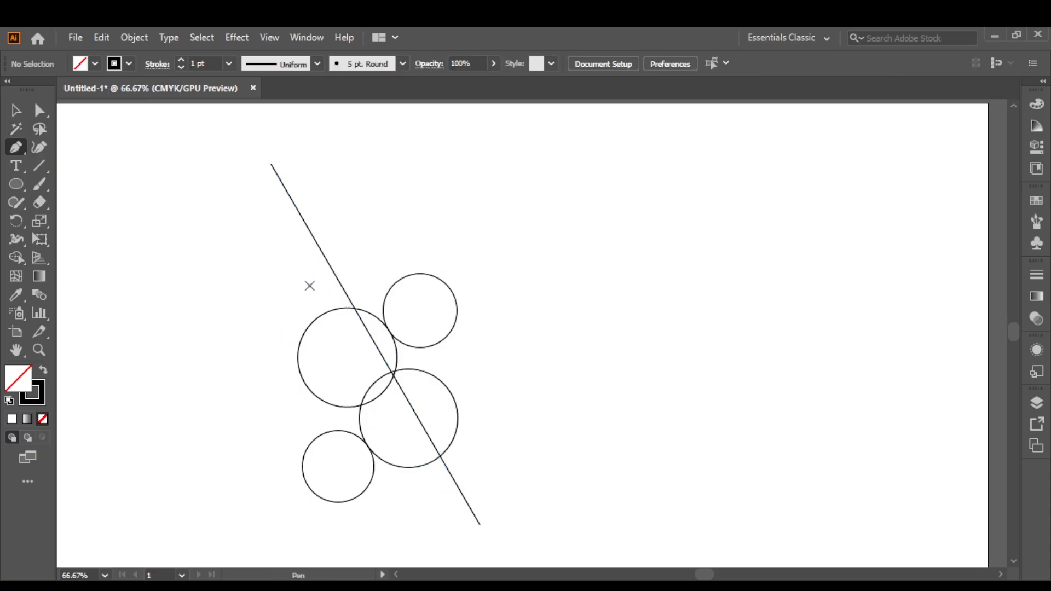
{"action": "left_click", "coordinate": [309, 286]}
{"action": "left_click", "coordinate": [457, 538]}
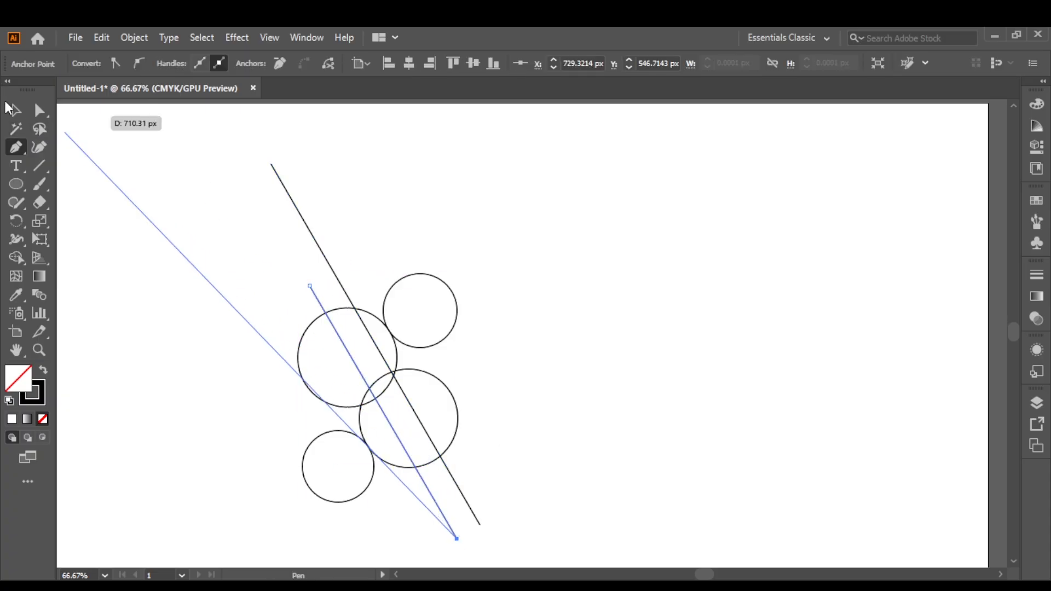
{"action": "left_click", "coordinate": [13, 109]}
{"action": "left_click", "coordinate": [249, 304]}
{"action": "key", "text": "ctrl+z"}
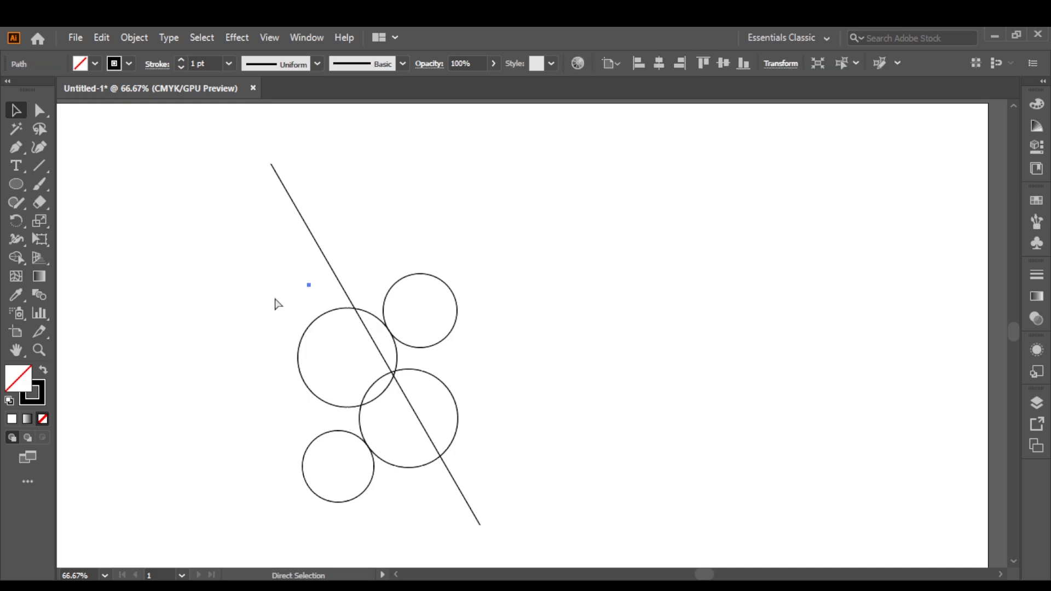
Place two parallel copies of the diagonal line close together on its left side.
{"action": "mouse_move", "coordinate": [401, 387]}
{"action": "left_mouse_down"}
{"action": "mouse_move", "coordinate": [372, 393]}
{"action": "mouse_move", "coordinate": [382, 393]}
{"action": "left_mouse_up"}
{"action": "left_click", "coordinate": [604, 359]}
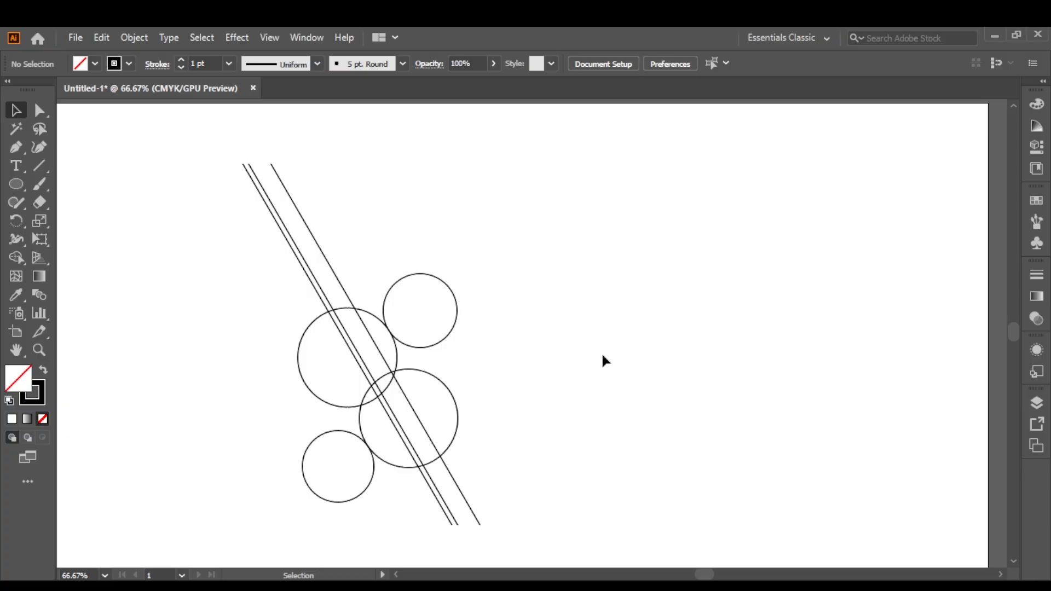
Draw an opposite diagonal line about 556 px long, rising from lower left to upper right along the left edge of the upper small circle.
{"action": "left_click", "coordinate": [15, 148]}
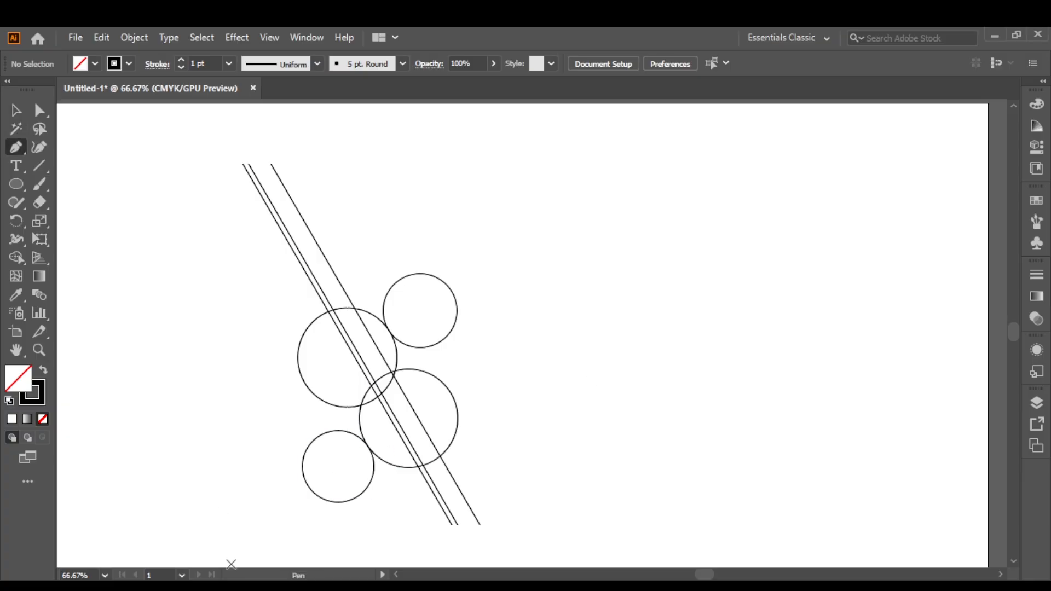
{"action": "left_click", "coordinate": [230, 563]}
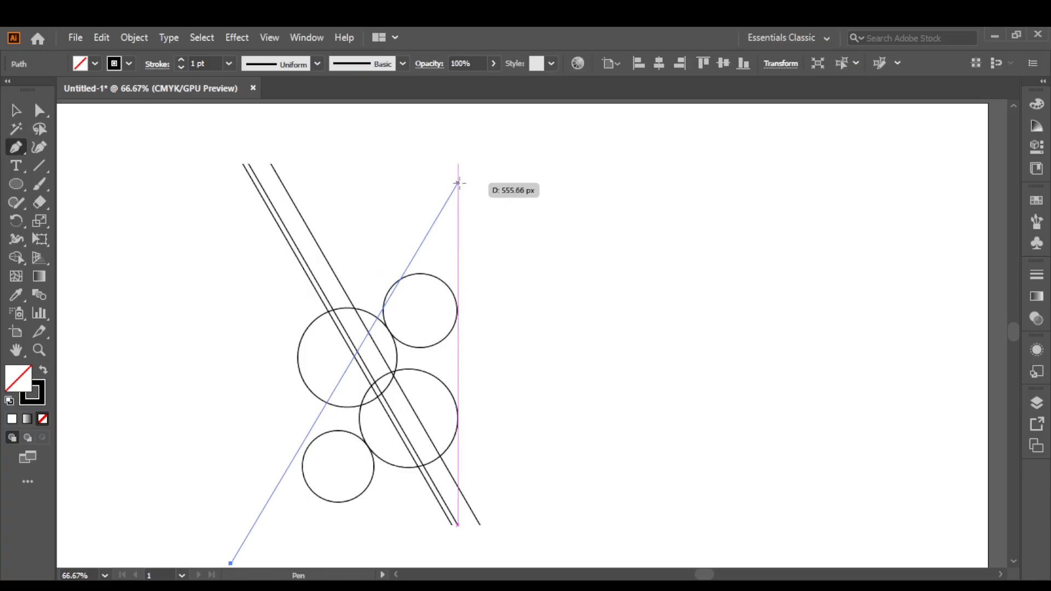
{"action": "left_click", "coordinate": [457, 181]}
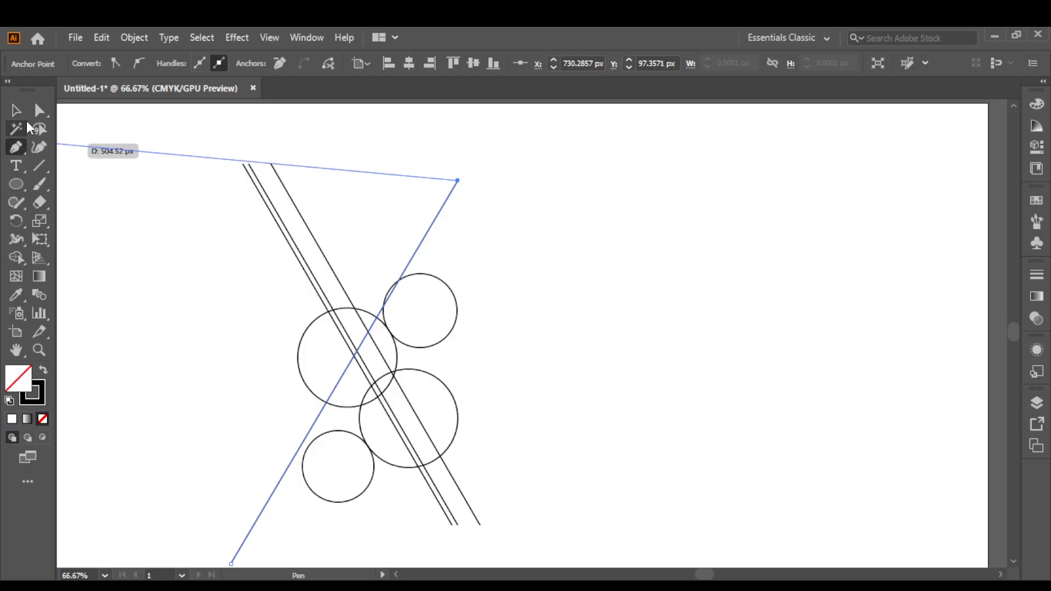
{"action": "left_click", "coordinate": [21, 113]}
{"action": "left_click", "coordinate": [87, 230]}
Place two parallel copies of the rising diagonal line to its right, crossing the lower large circle.
{"action": "left_click_drag", "start_coordinate": [275, 495], "coordinate": [388, 472]}
{"action": "left_click", "coordinate": [387, 519]}
{"action": "left_click", "coordinate": [598, 449]}
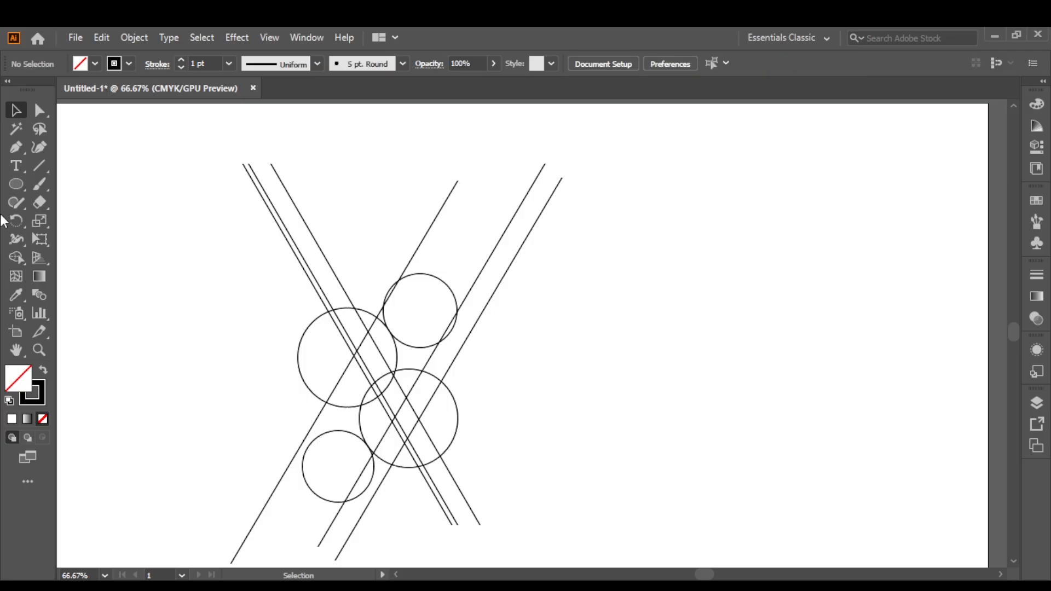
Draw a horizontal line across the construction through the centre of the upper small circle.
{"action": "left_click", "coordinate": [16, 148]}
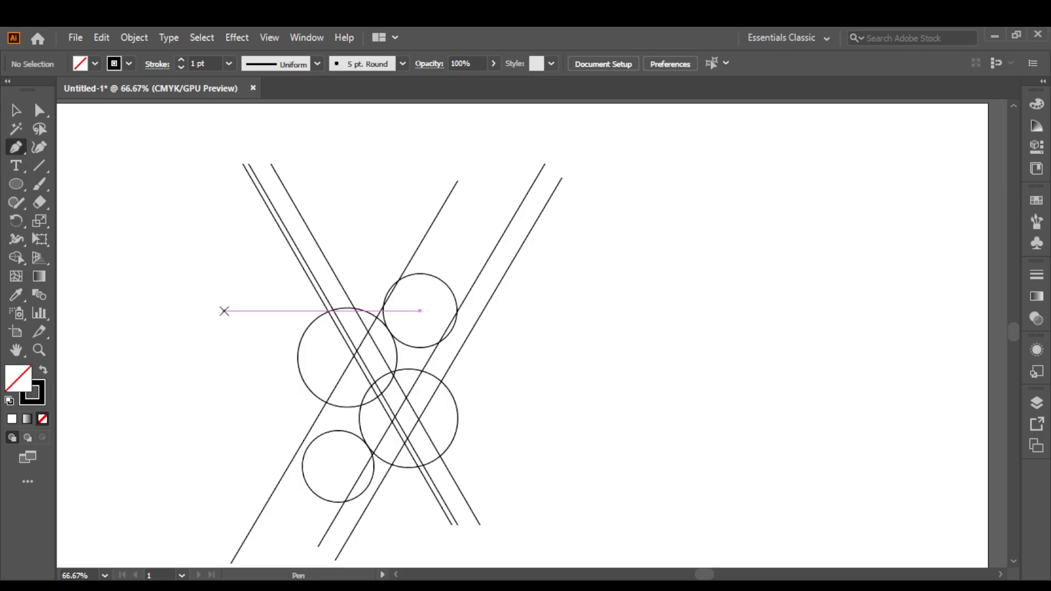
{"action": "left_click", "coordinate": [562, 310]}
{"action": "key", "text": "v"}
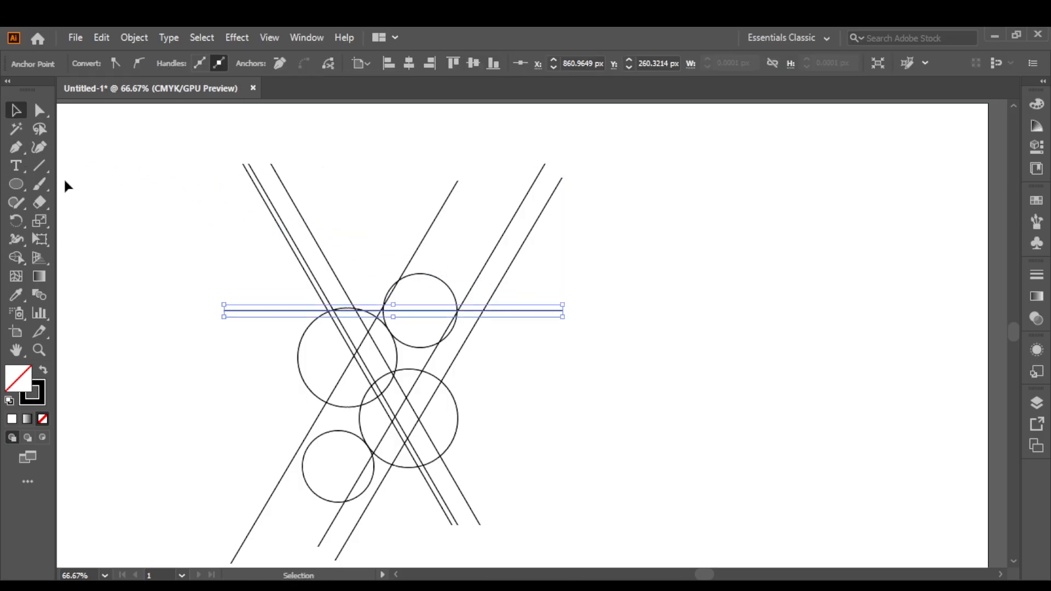
{"action": "left_click", "coordinate": [64, 186]}
Place five copies of the horizontal line below it, aligned with the top and bottom edges of the circles.
{"action": "left_click_drag", "start_coordinate": [228, 311], "coordinate": [265, 468]}
{"action": "left_click", "coordinate": [235, 373]}
{"action": "left_click", "coordinate": [261, 442]}
{"action": "left_click", "coordinate": [627, 447]}
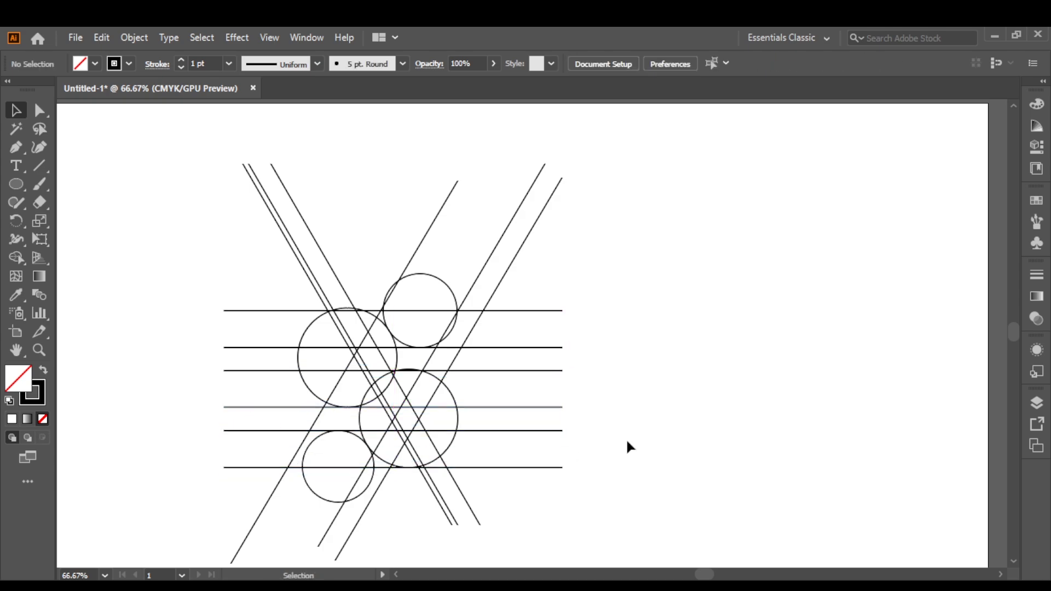
Set the stroke weight of all circles and lines to 2 pt.
{"action": "left_click_drag", "start_coordinate": [243, 304], "coordinate": [517, 480]}
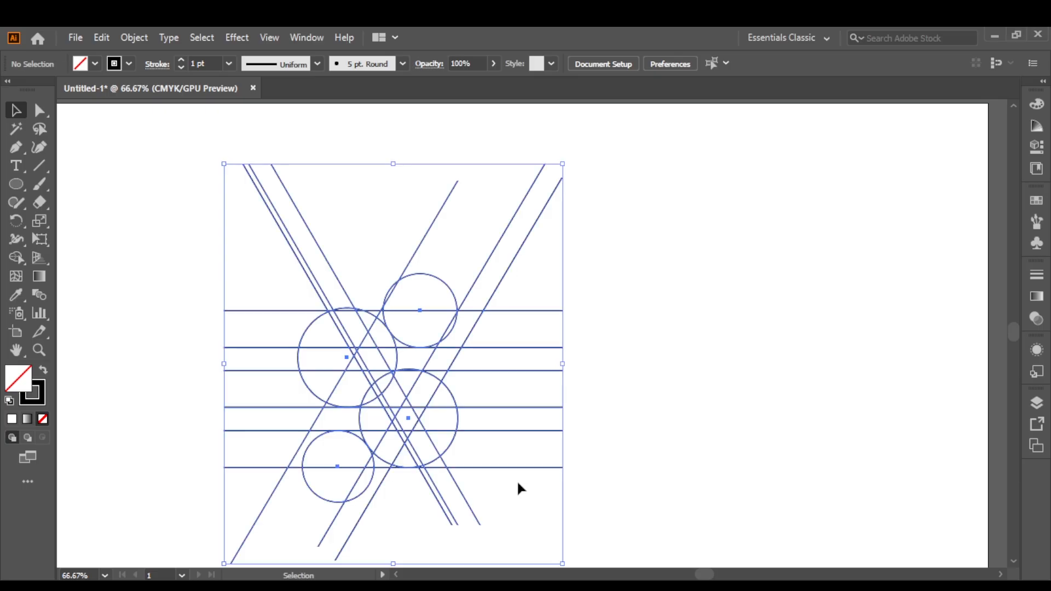
{"action": "left_click", "coordinate": [182, 62]}
{"action": "left_click", "coordinate": [698, 268]}
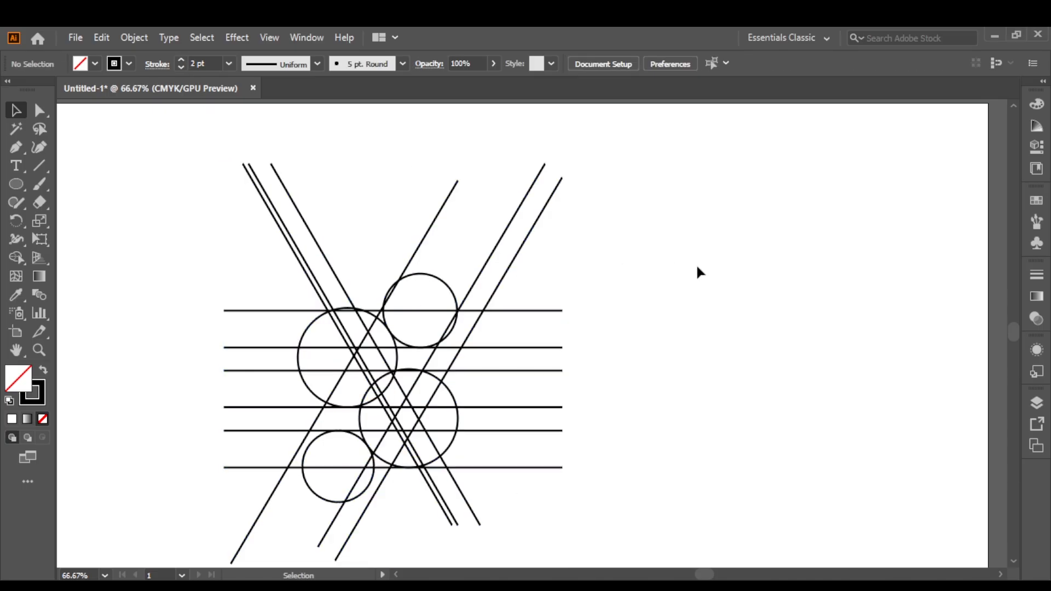
Shrink the upper large circle until its top edge lines up with the uppermost horizontal line.
{"action": "scroll", "coordinate": [699, 272], "scroll_direction": "left", "scroll_amount": 5}
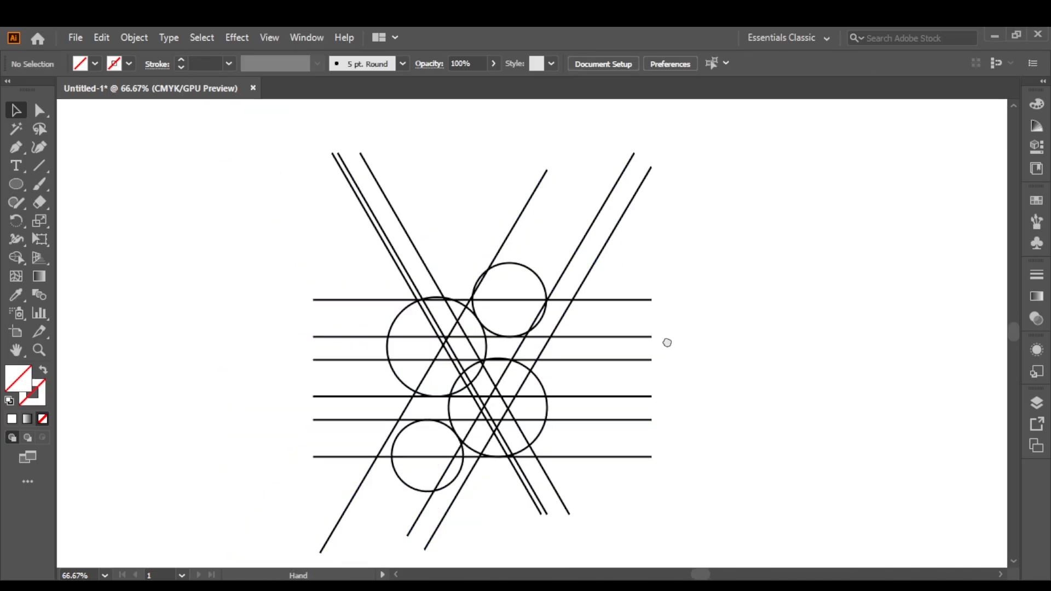
{"action": "scroll", "coordinate": [575, 347], "scroll_direction": "up", "scroll_amount": 4}
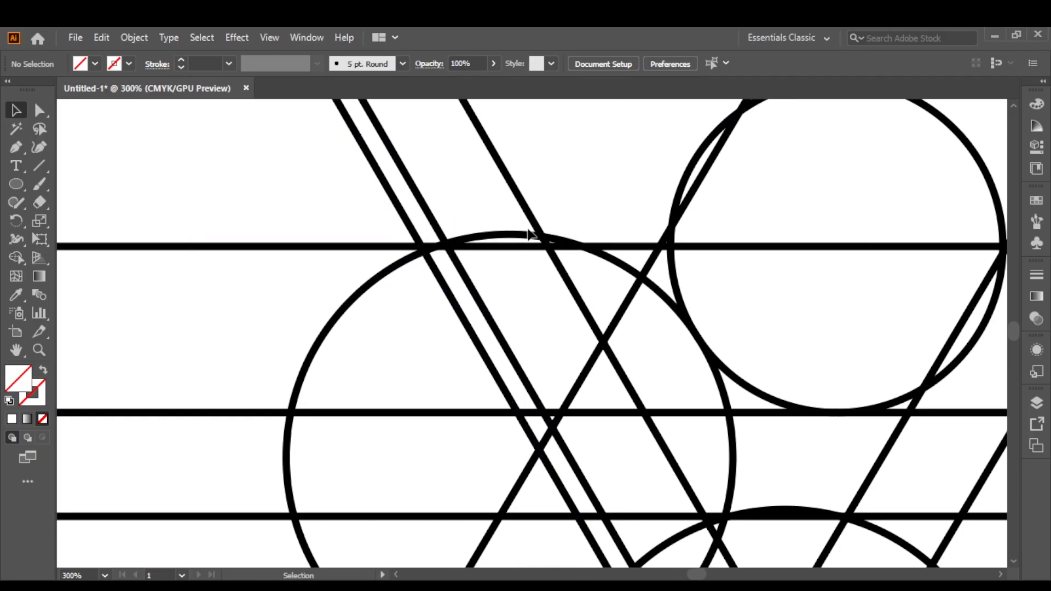
{"action": "left_click", "coordinate": [526, 236]}
{"action": "left_click_drag", "start_coordinate": [511, 240], "coordinate": [510, 242]}
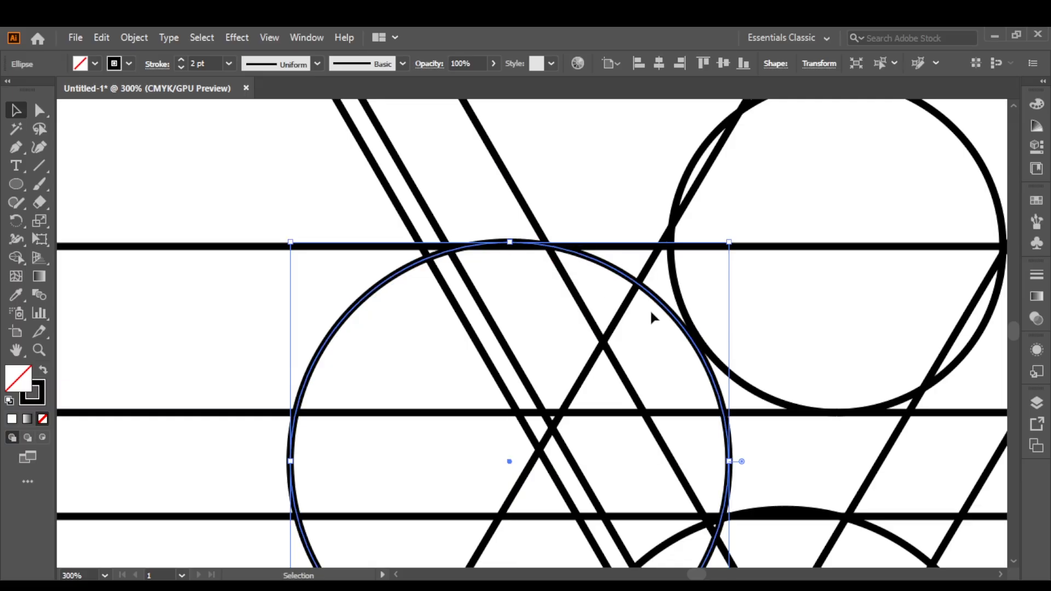
{"action": "left_click", "coordinate": [715, 358]}
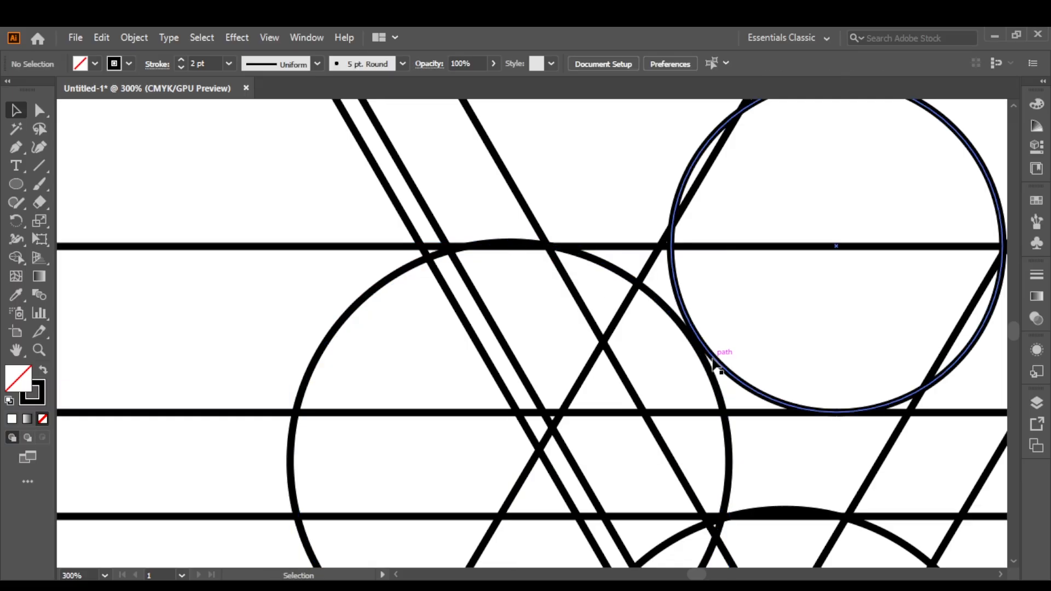
{"action": "left_click", "coordinate": [715, 355]}
{"action": "left_click_drag", "start_coordinate": [669, 412], "coordinate": [669, 411]}
{"action": "left_click", "coordinate": [754, 317]}
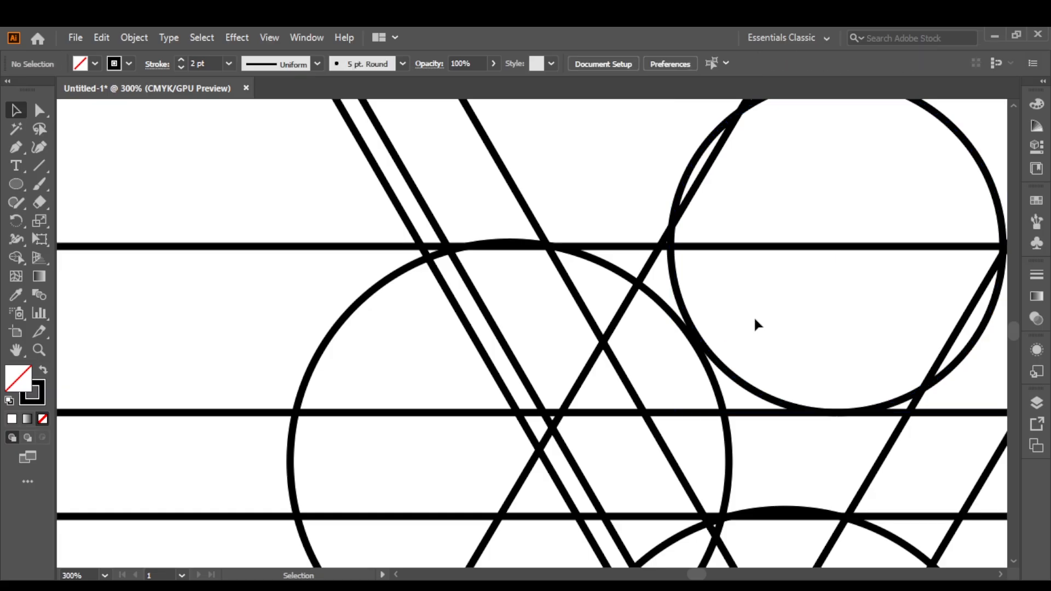
{"action": "left_click", "coordinate": [566, 255]}
{"action": "left_click_drag", "start_coordinate": [508, 244], "coordinate": [509, 246]}
{"action": "left_click", "coordinate": [587, 205]}
{"action": "left_click", "coordinate": [707, 351]}
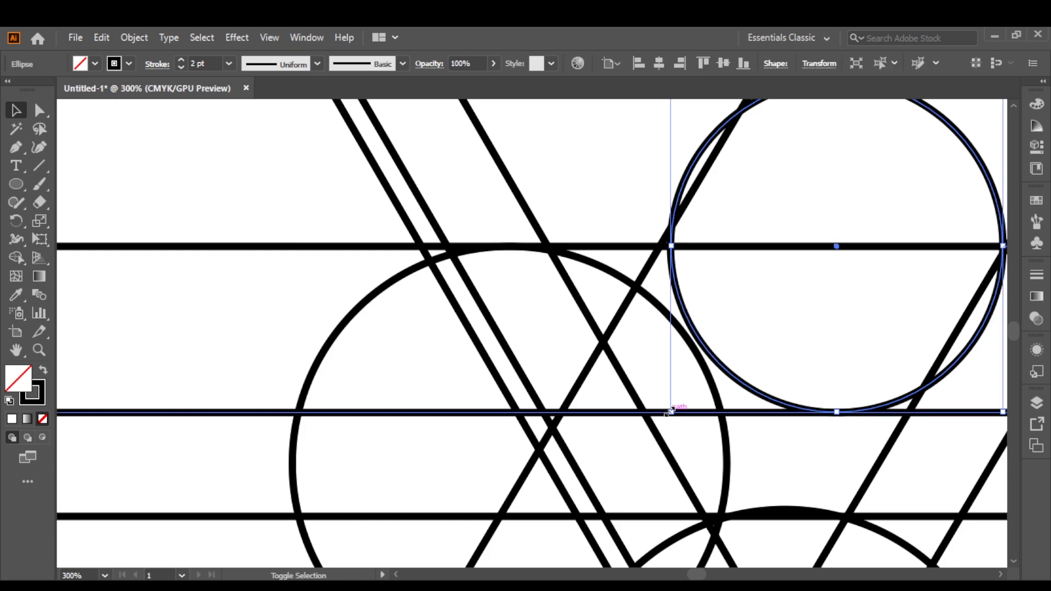
{"action": "left_click_drag", "start_coordinate": [672, 411], "coordinate": [659, 418]}
{"action": "key", "text": "ctrl"}
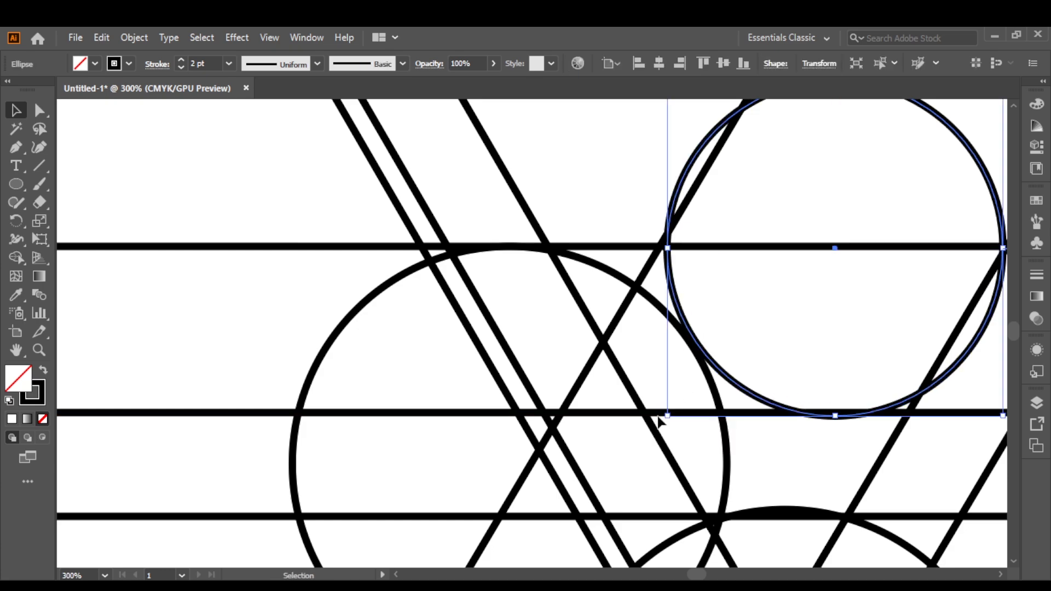
{"action": "key", "text": "ctrl+z"}
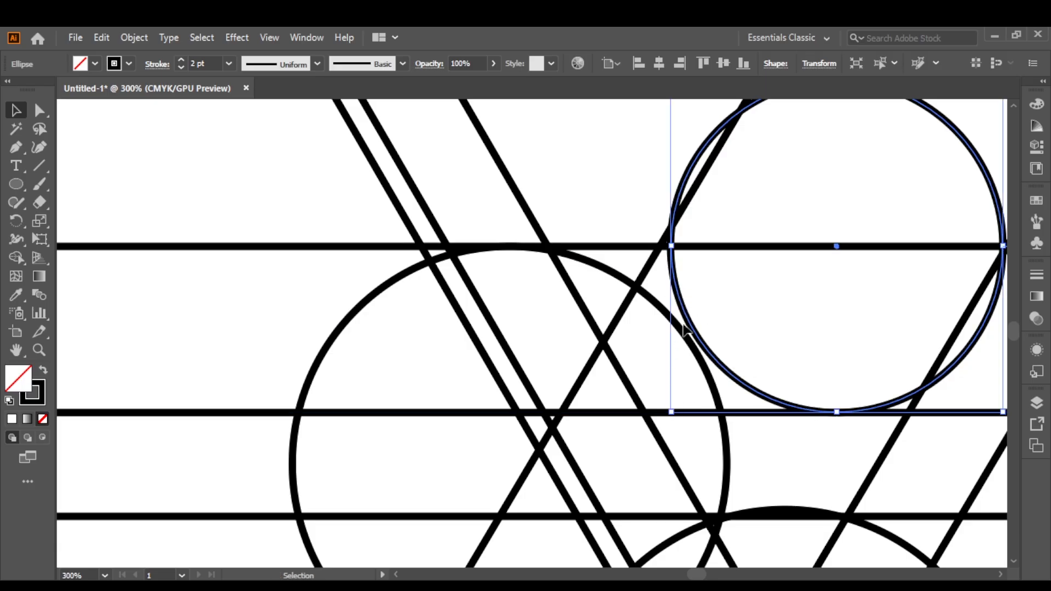
Move the upper small circle slightly left along the horizontal line so it touches the upper large circle.
{"action": "left_click_drag", "start_coordinate": [686, 323], "coordinate": [679, 321]}
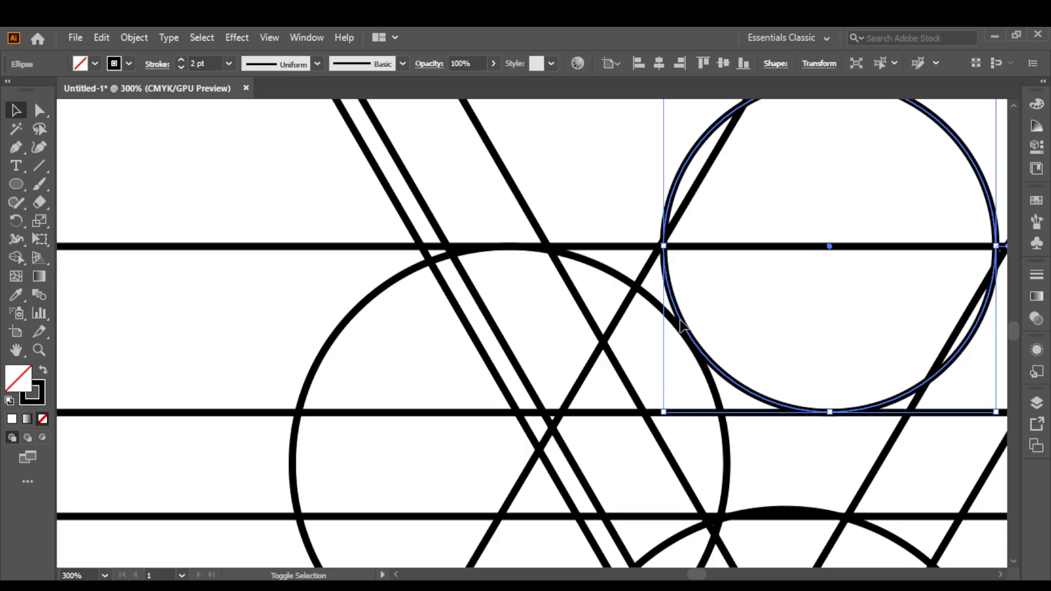
{"action": "left_click", "coordinate": [739, 323]}
{"action": "key", "text": "ctrl+minus"}
{"action": "key", "text": "ctrl+minus"}
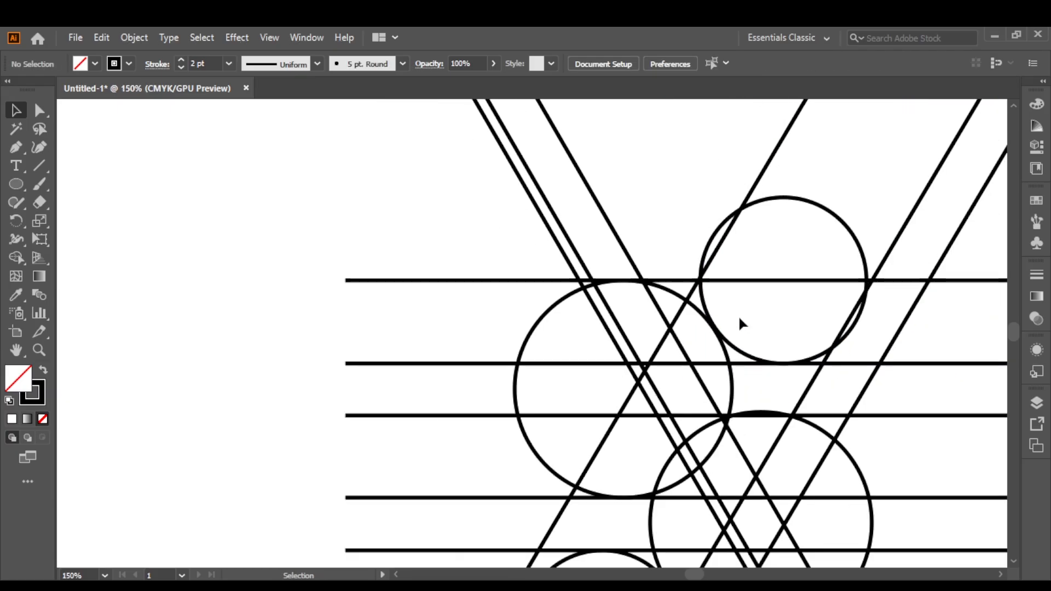
{"action": "left_click_drag", "start_coordinate": [738, 314], "coordinate": [685, 223]}
{"action": "scroll", "coordinate": [710, 298], "scroll_direction": "down", "scroll_amount": 1}
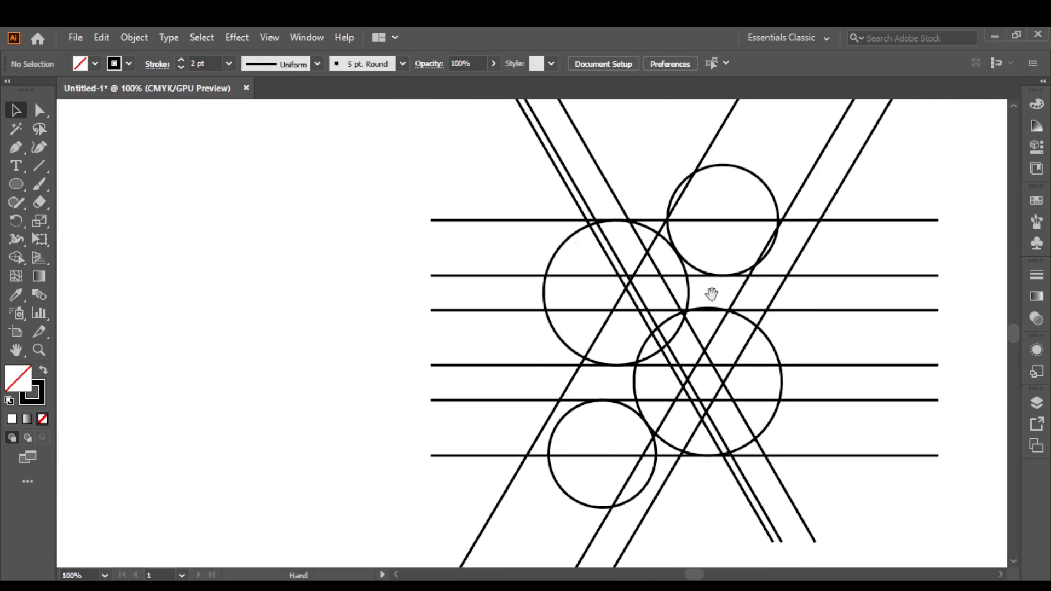
Duplicate the upper large circle in place and shrink the copy concentrically to about half its diameter.
{"action": "left_click_drag", "start_coordinate": [711, 294], "coordinate": [583, 315]}
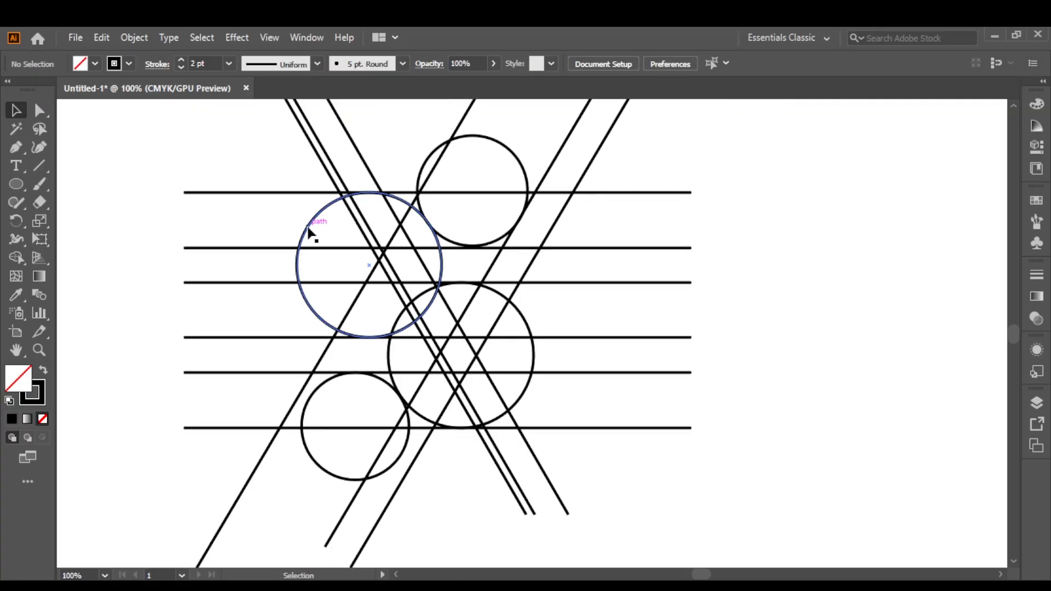
{"action": "left_click", "coordinate": [308, 229]}
{"action": "left_click", "coordinate": [101, 37]}
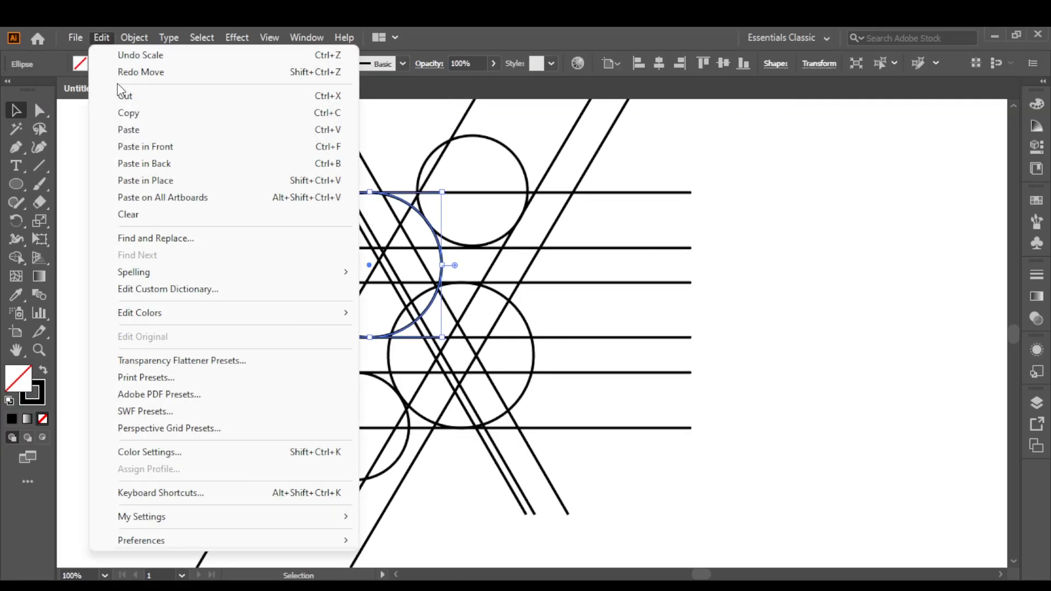
{"action": "left_click", "coordinate": [146, 180]}
{"action": "left_click_drag", "start_coordinate": [442, 265], "coordinate": [404, 270]}
{"action": "left_click", "coordinate": [658, 297]}
{"action": "left_click", "coordinate": [498, 239]}
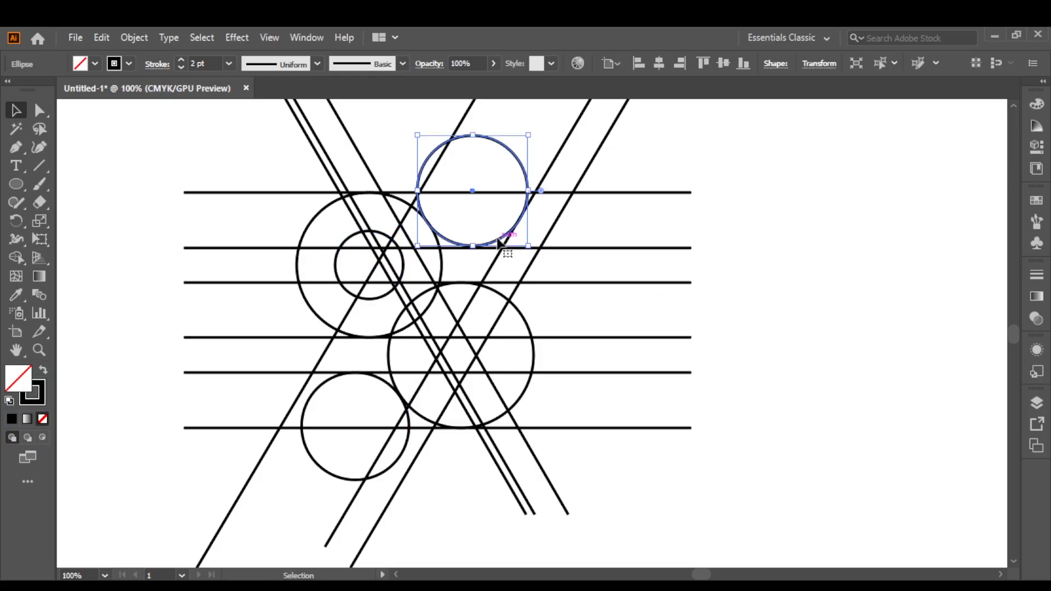
Duplicate the lower large circle in front and shrink the copy concentrically to match the upper inner circle.
{"action": "left_click", "coordinate": [532, 379]}
{"action": "left_click", "coordinate": [101, 37]}
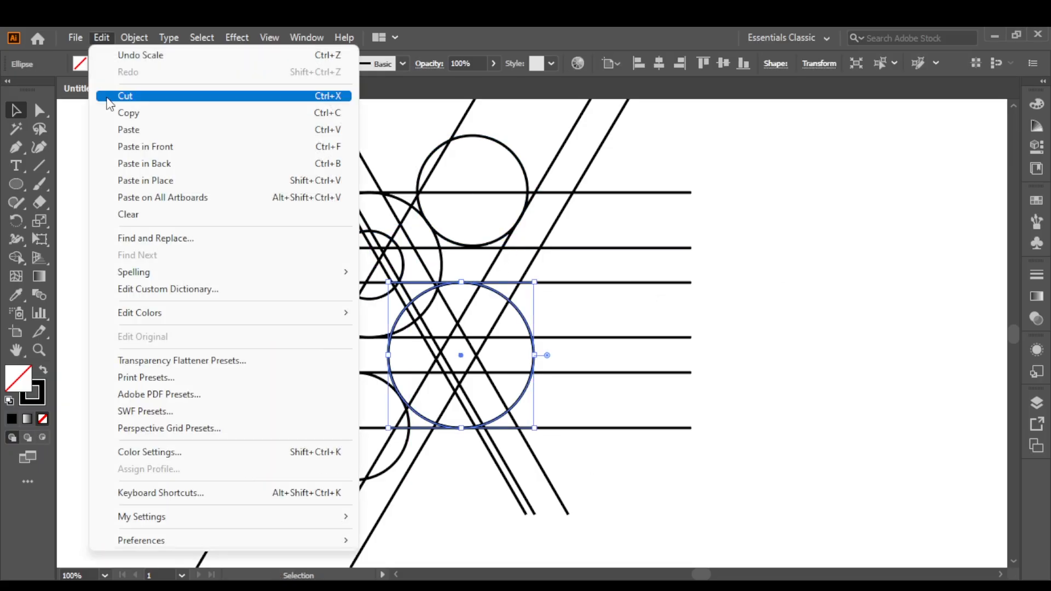
{"action": "left_click", "coordinate": [117, 116]}
{"action": "key", "text": "ctrl+f"}
{"action": "left_click_drag", "start_coordinate": [539, 355], "coordinate": [496, 356]}
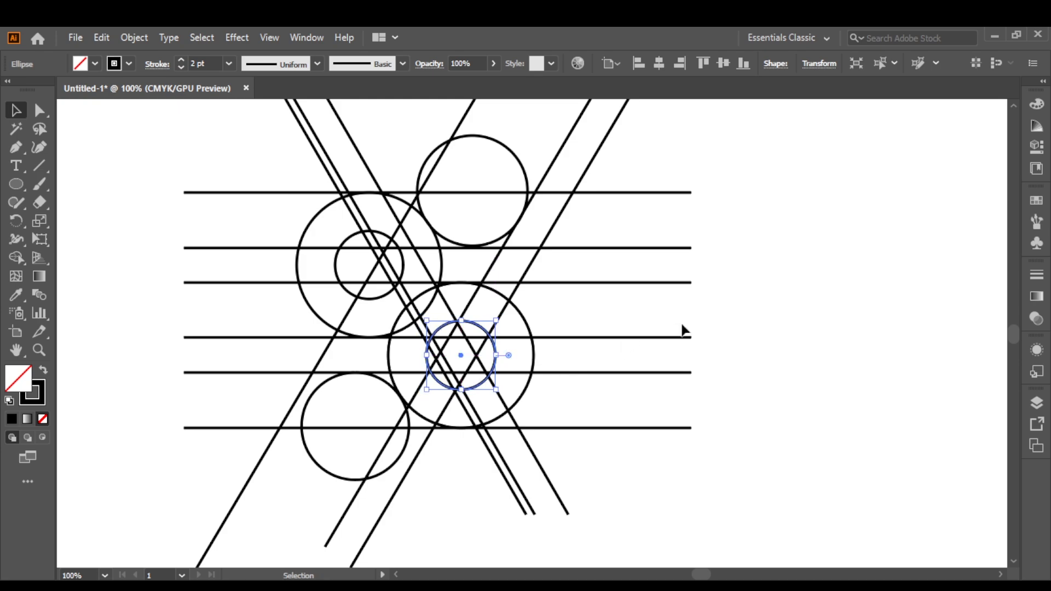
{"action": "left_click", "coordinate": [687, 329]}
Select the whole construction and start merging the upper ring and upper arm into a black-filled shape with Shape Builder.
{"action": "left_click_drag", "start_coordinate": [702, 487], "coordinate": [702, 487]}
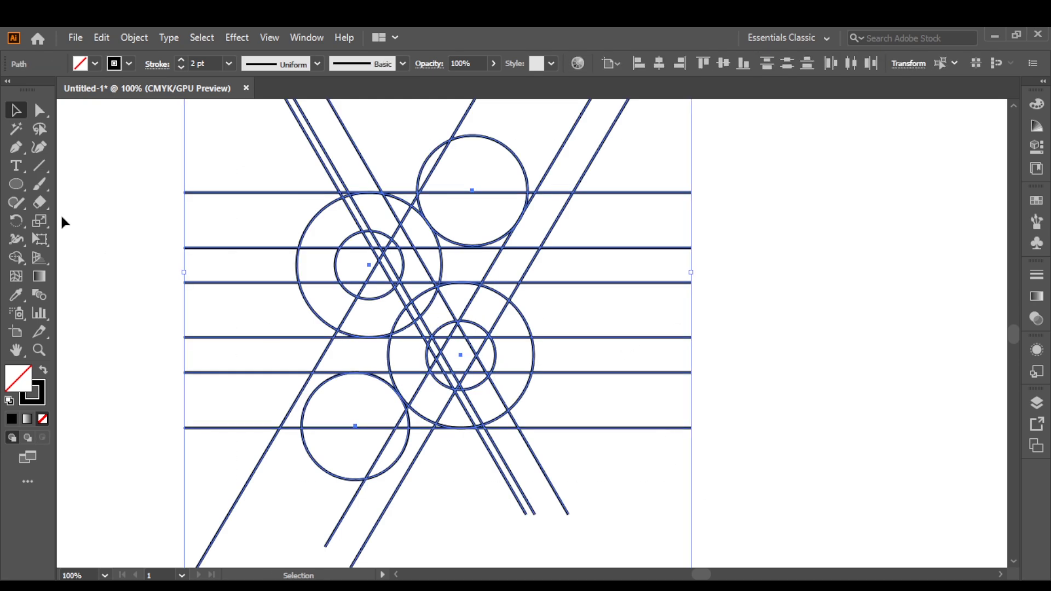
{"action": "left_click", "coordinate": [16, 257]}
{"action": "scroll", "coordinate": [347, 328], "scroll_direction": "up", "scroll_amount": 1}
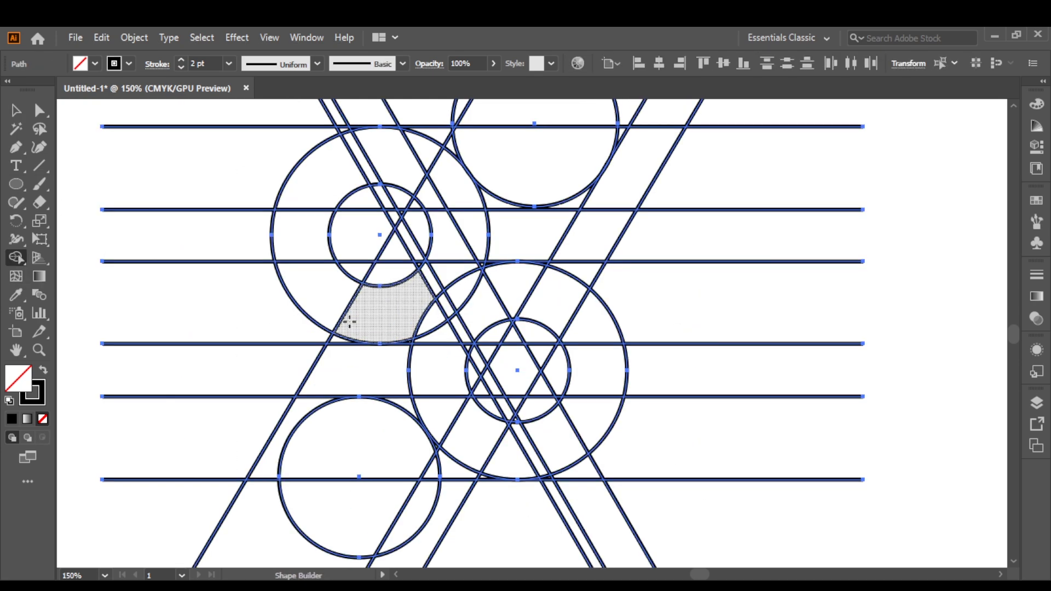
{"action": "left_click_drag", "start_coordinate": [347, 323], "coordinate": [407, 393]}
{"action": "left_click", "coordinate": [43, 370]}
{"action": "mouse_move", "coordinate": [679, 202]}
{"action": "left_mouse_down"}
{"action": "mouse_move", "coordinate": [533, 219]}
{"action": "mouse_move", "coordinate": [456, 207]}
{"action": "mouse_move", "coordinate": [407, 223]}
{"action": "mouse_move", "coordinate": [551, 220]}
{"action": "mouse_move", "coordinate": [476, 210]}
{"action": "mouse_move", "coordinate": [407, 229]}
{"action": "mouse_move", "coordinate": [386, 258]}
{"action": "mouse_move", "coordinate": [388, 353]}
{"action": "mouse_move", "coordinate": [414, 378]}
{"action": "left_mouse_up"}
{"action": "key", "text": "ctrl+z"}
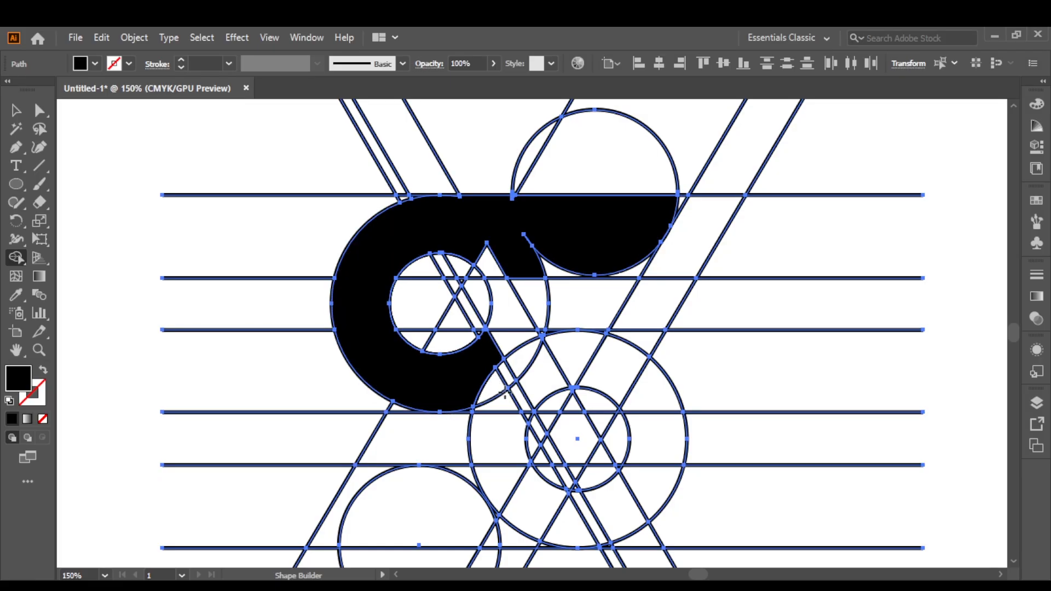
Complete the black S by merging in the rest of the upper arm, the lower ring and arm, and the wrench jaw.
{"action": "mouse_move", "coordinate": [641, 255]}
{"action": "left_mouse_down"}
{"action": "mouse_move", "coordinate": [553, 249]}
{"action": "mouse_move", "coordinate": [534, 235]}
{"action": "mouse_move", "coordinate": [496, 258]}
{"action": "left_mouse_up"}
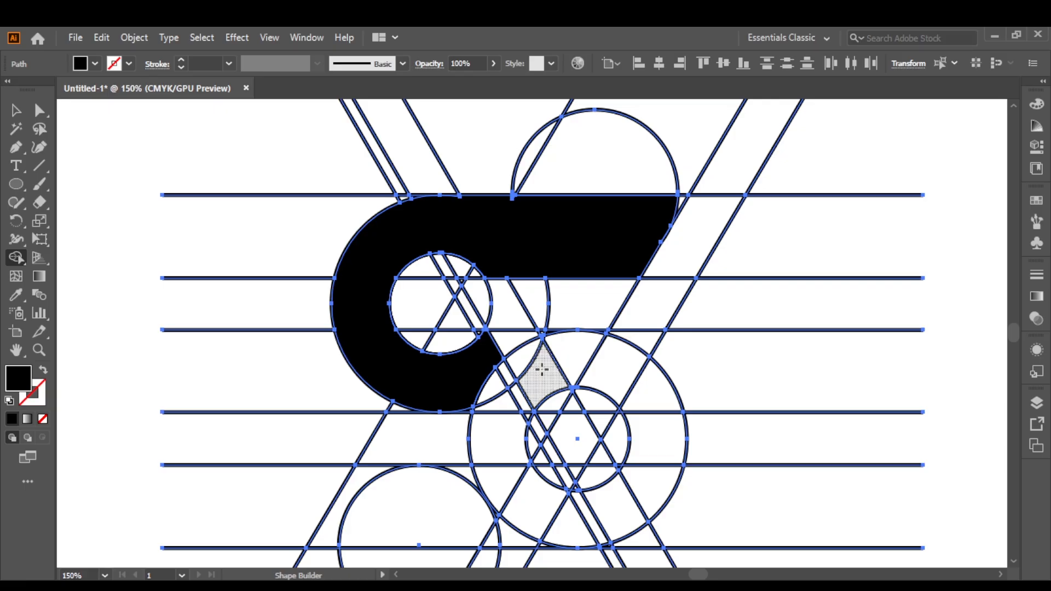
{"action": "mouse_move", "coordinate": [485, 359]}
{"action": "left_mouse_down"}
{"action": "mouse_move", "coordinate": [505, 390]}
{"action": "mouse_move", "coordinate": [498, 353]}
{"action": "mouse_move", "coordinate": [619, 365]}
{"action": "mouse_move", "coordinate": [600, 351]}
{"action": "mouse_move", "coordinate": [621, 362]}
{"action": "mouse_move", "coordinate": [653, 405]}
{"action": "mouse_move", "coordinate": [613, 517]}
{"action": "mouse_move", "coordinate": [482, 501]}
{"action": "mouse_move", "coordinate": [444, 485]}
{"action": "mouse_move", "coordinate": [410, 489]}
{"action": "left_mouse_up"}
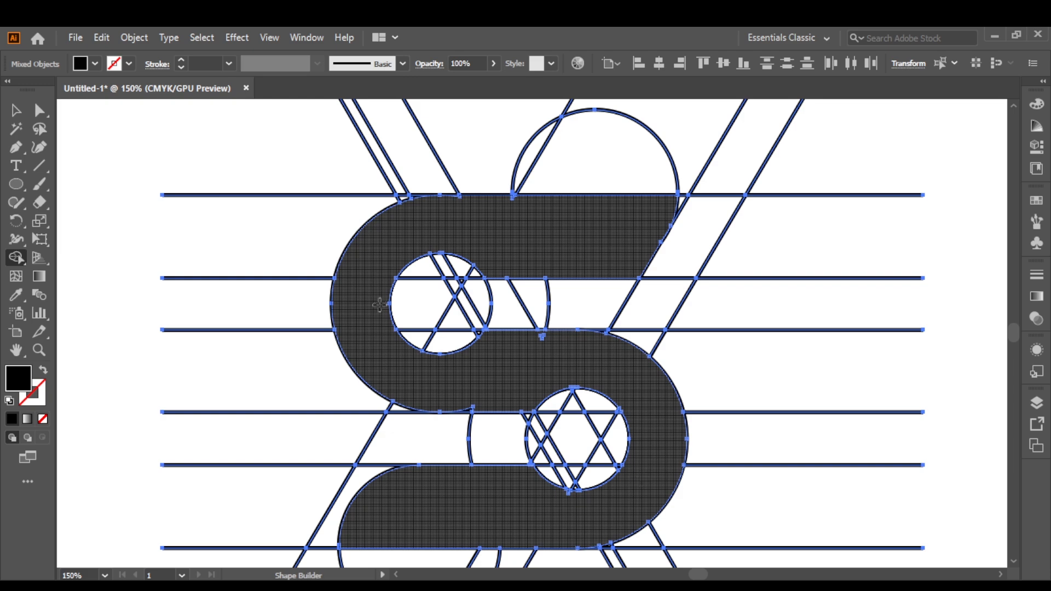
{"action": "left_click_drag", "start_coordinate": [374, 297], "coordinate": [408, 303]}
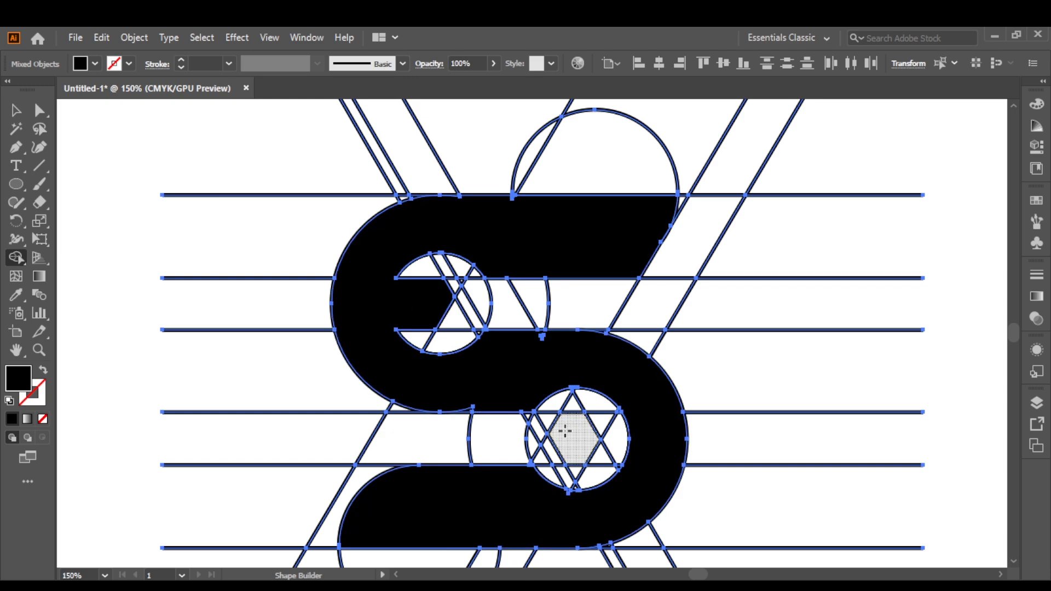
Try filling the lower hexagon and merging the sliver beside the upper arm's tip into the black S.
{"action": "left_click", "coordinate": [565, 431]}
{"action": "left_click", "coordinate": [13, 109]}
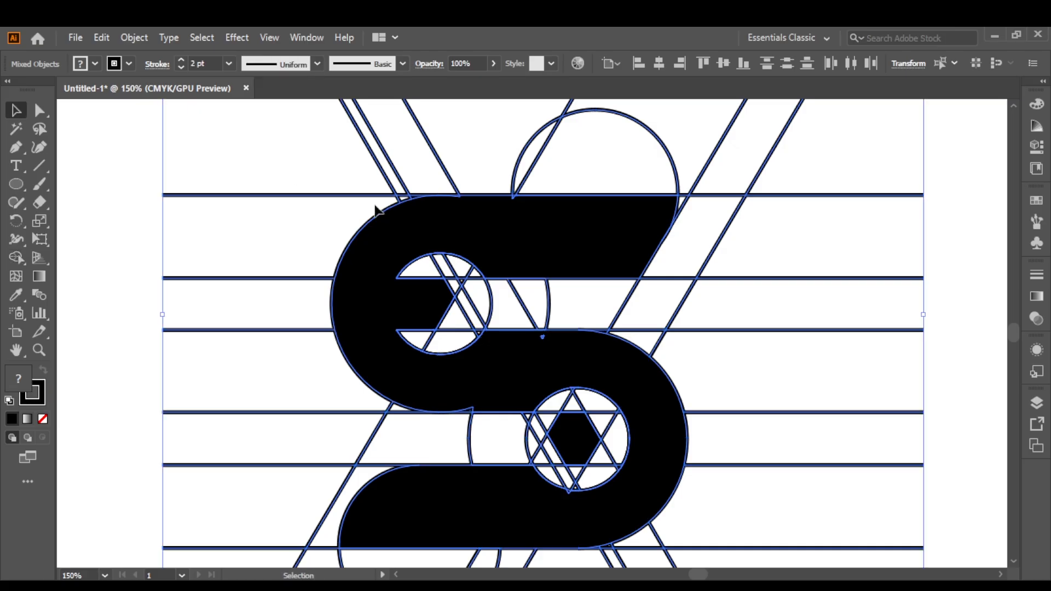
{"action": "left_click", "coordinate": [376, 207]}
{"action": "key", "text": "ctrl+z"}
{"action": "left_click", "coordinate": [16, 257]}
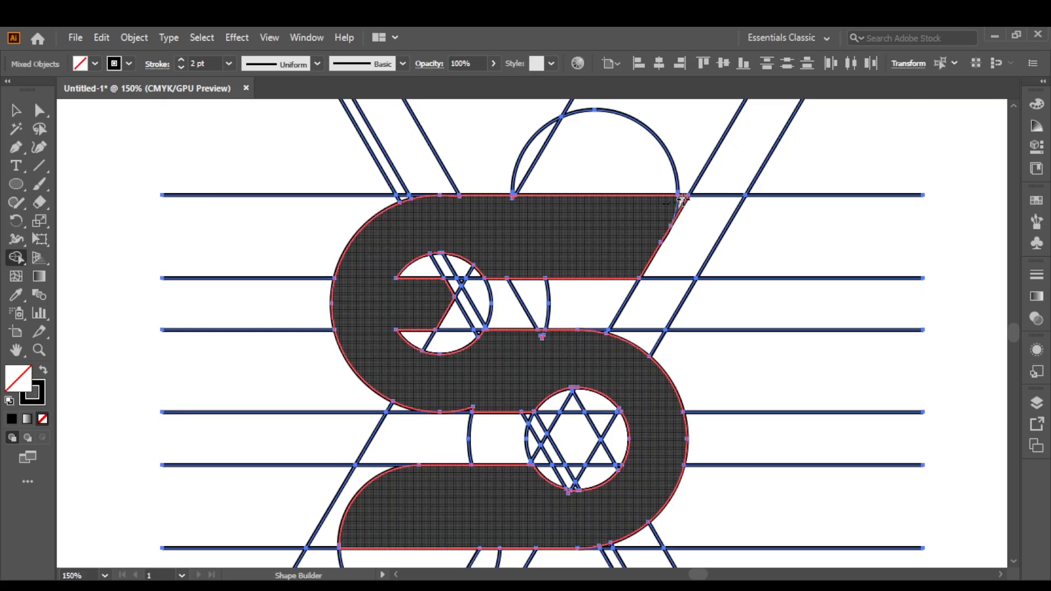
{"action": "left_click_drag", "start_coordinate": [676, 203], "coordinate": [601, 262]}
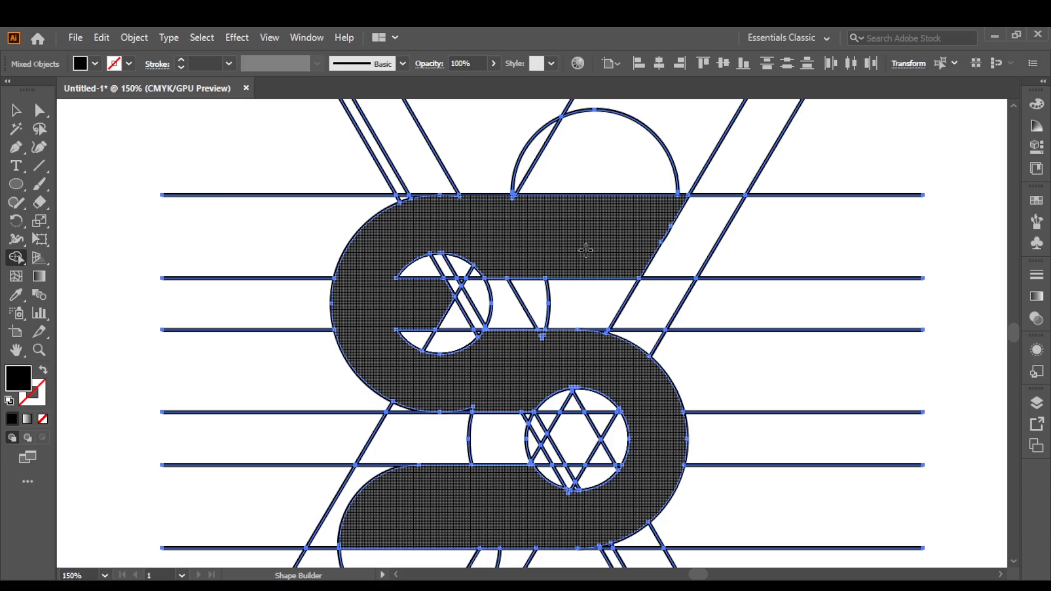
{"action": "scroll", "coordinate": [586, 250], "scroll_direction": "down", "scroll_amount": 2}
{"action": "left_click_drag", "start_coordinate": [586, 251], "coordinate": [583, 243]}
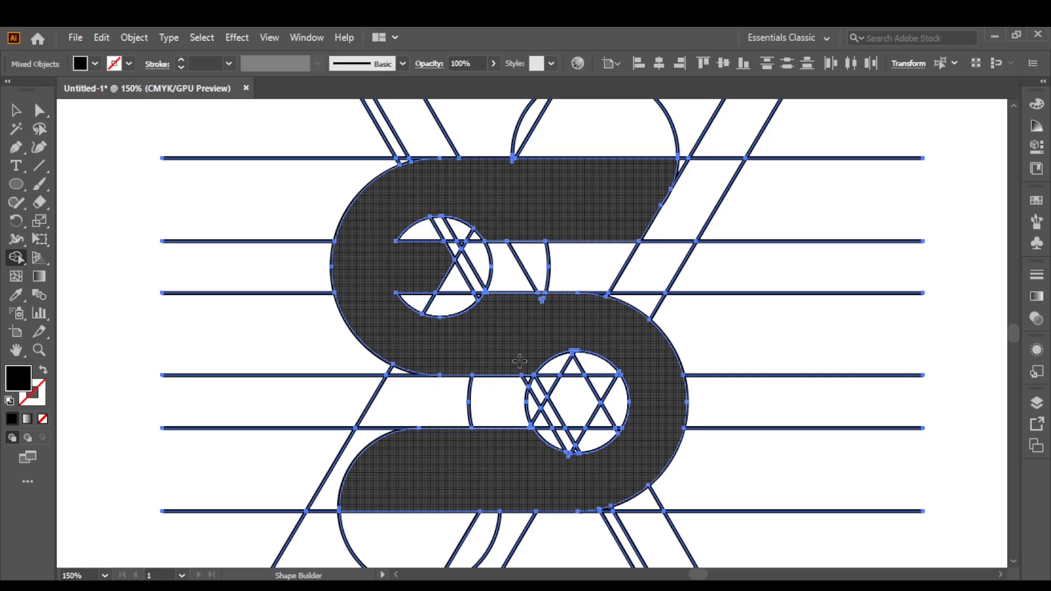
Fill the hexagon inside the lower inner circle with black as a separate shape.
{"action": "left_click", "coordinate": [598, 399]}
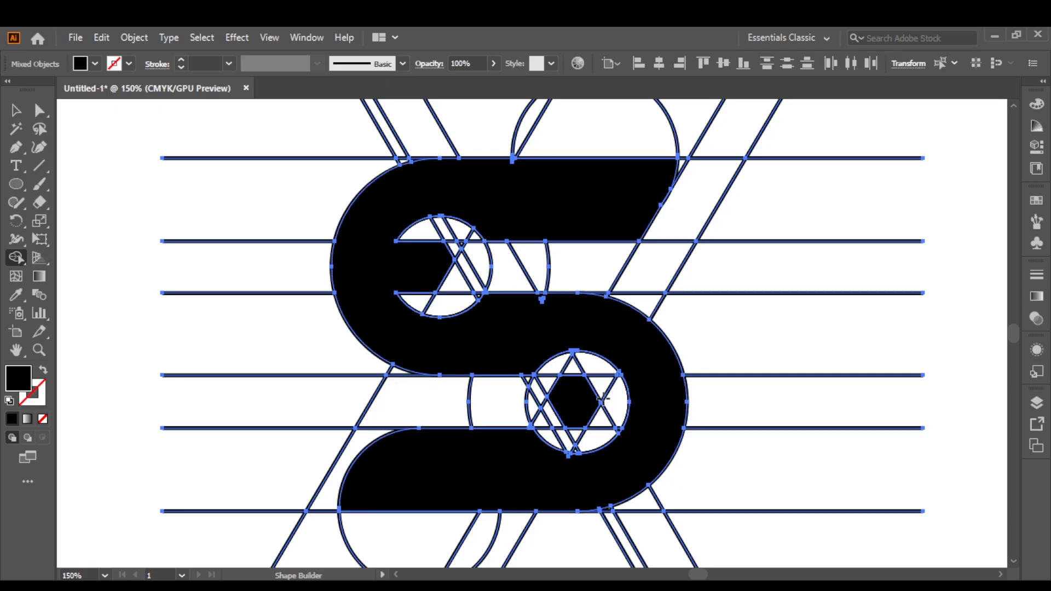
{"action": "left_click", "coordinate": [26, 111]}
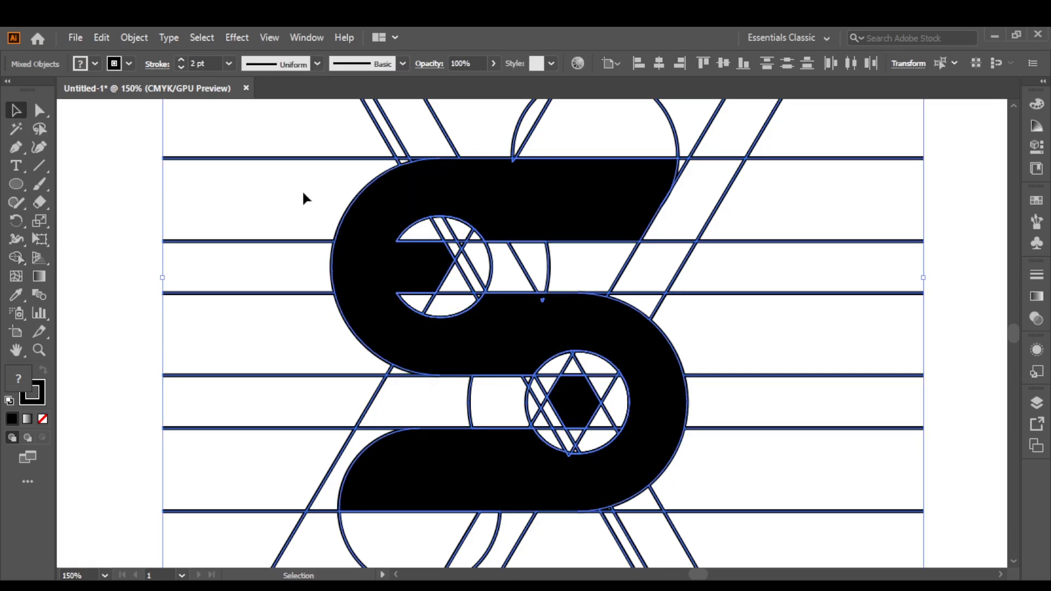
{"action": "key", "text": "ctrl+shift+z"}
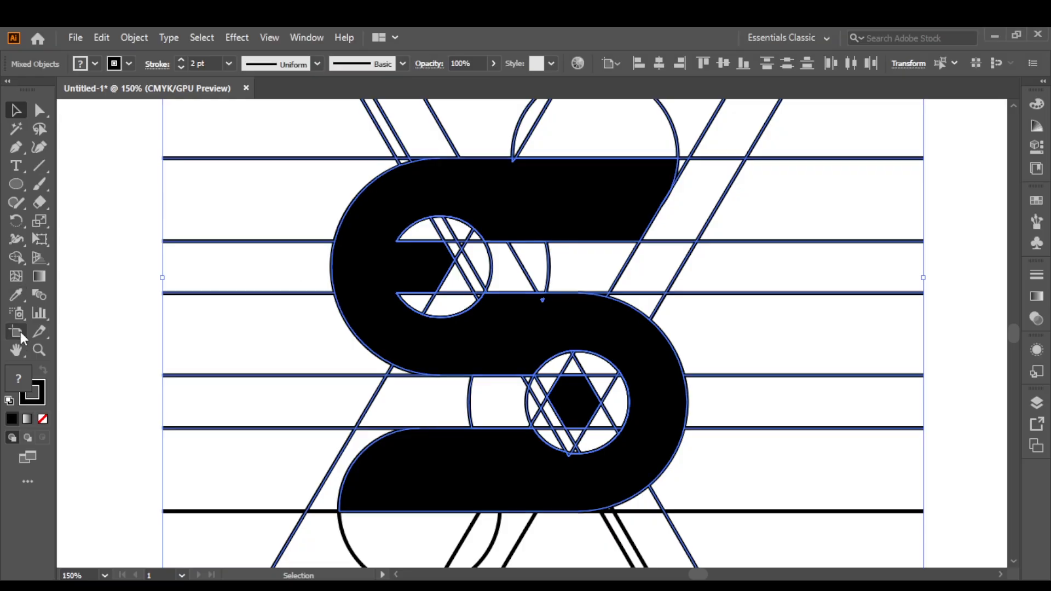
{"action": "left_click", "coordinate": [16, 257]}
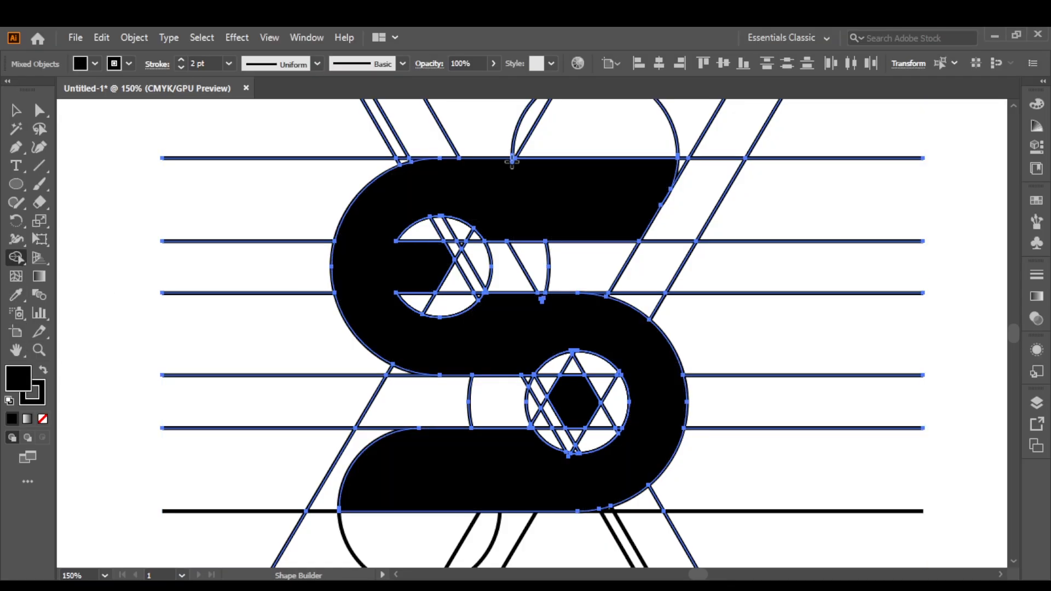
Merge the tiny leftover slivers along the S's edges into the black shape with Shape Builder.
{"action": "scroll", "coordinate": [580, 477], "scroll_direction": "up", "scroll_amount": 2}
{"action": "left_click_drag", "start_coordinate": [524, 162], "coordinate": [543, 305]}
{"action": "left_click_drag", "start_coordinate": [565, 239], "coordinate": [547, 282]}
{"action": "left_click_drag", "start_coordinate": [526, 153], "coordinate": [546, 368]}
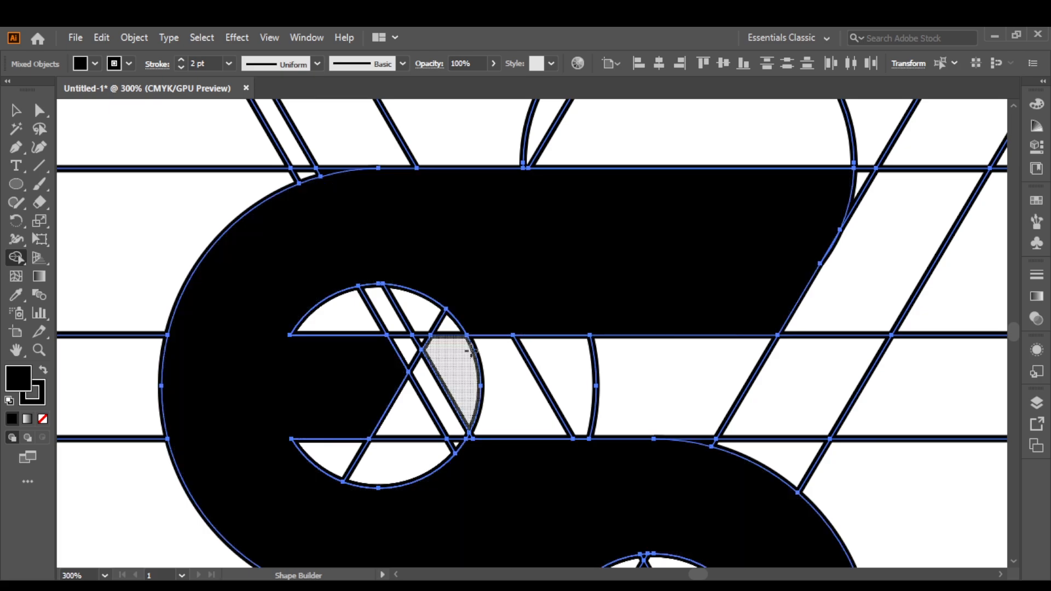
{"action": "scroll", "coordinate": [472, 352], "scroll_direction": "down", "scroll_amount": 1}
{"action": "left_click_drag", "start_coordinate": [470, 448], "coordinate": [492, 310]}
{"action": "scroll", "coordinate": [469, 249], "scroll_direction": "down", "scroll_amount": 1}
{"action": "scroll", "coordinate": [468, 209], "scroll_direction": "up", "scroll_amount": 3}
{"action": "left_click_drag", "start_coordinate": [568, 143], "coordinate": [585, 208]}
{"action": "scroll", "coordinate": [574, 184], "scroll_direction": "down", "scroll_amount": 6}
Cut out the S and hexagon, delete the leftover circles and lines, and paste the artwork back.
{"action": "left_click", "coordinate": [17, 111]}
{"action": "left_click", "coordinate": [246, 230]}
{"action": "left_click", "coordinate": [553, 331]}
{"action": "key", "text": "Delete"}
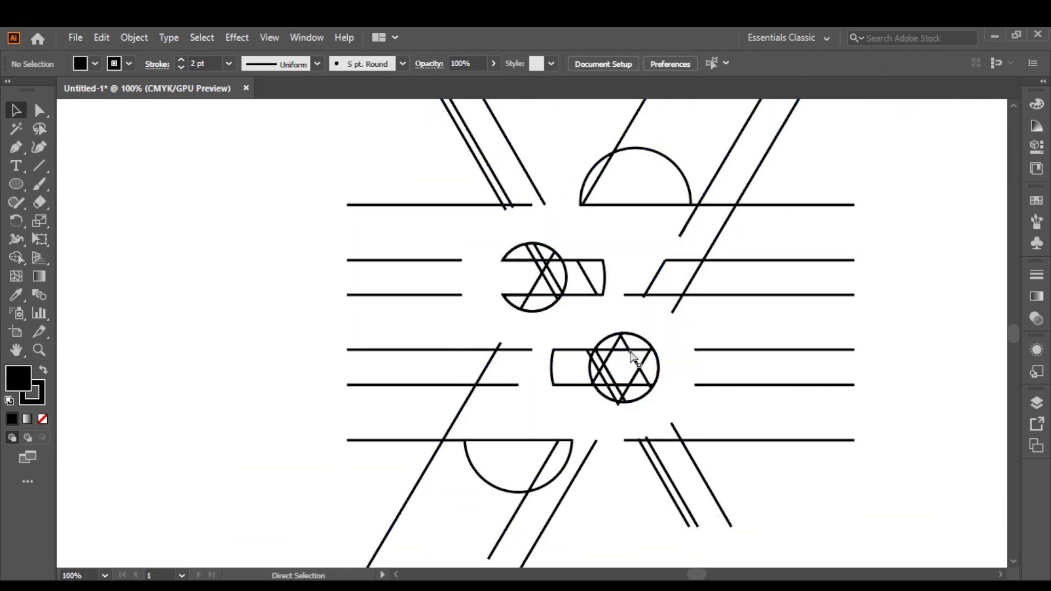
{"action": "left_click_drag", "start_coordinate": [762, 526], "coordinate": [762, 525]}
{"action": "key", "text": "Delete"}
{"action": "key", "text": "ctrl+v"}
Remove the stroke from the S and hexagon, keeping only the black fill.
{"action": "left_click", "coordinate": [42, 421]}
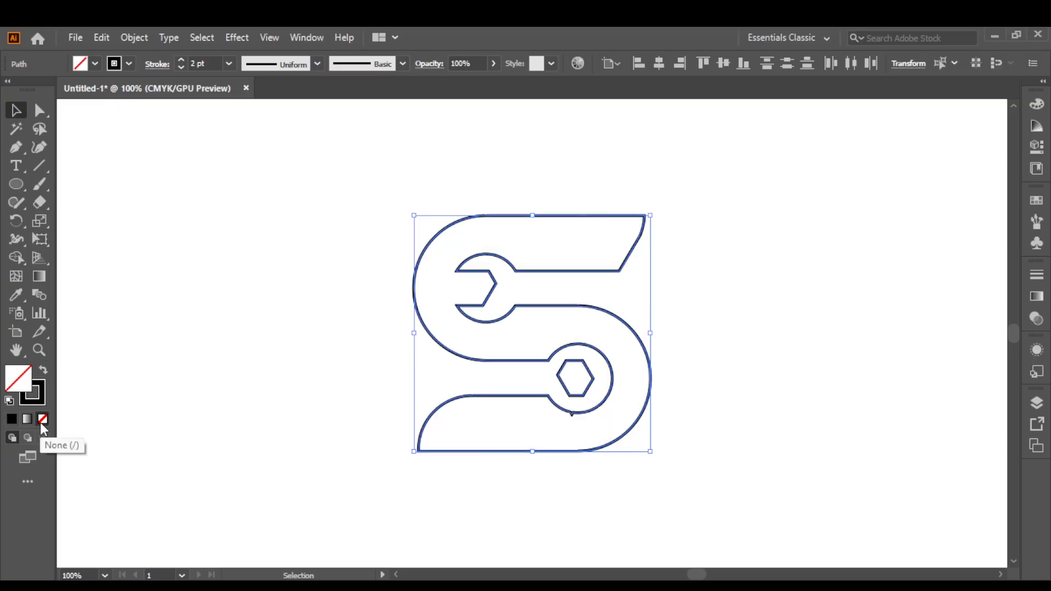
{"action": "key", "text": "ctrl+z"}
{"action": "left_click", "coordinate": [38, 400]}
{"action": "left_click", "coordinate": [43, 420]}
{"action": "left_click", "coordinate": [285, 430]}
Draw a small closed Pen patch over the notch at the bottom edge of the lower inner circle.
{"action": "scroll", "coordinate": [582, 432], "scroll_direction": "up", "scroll_amount": 3}
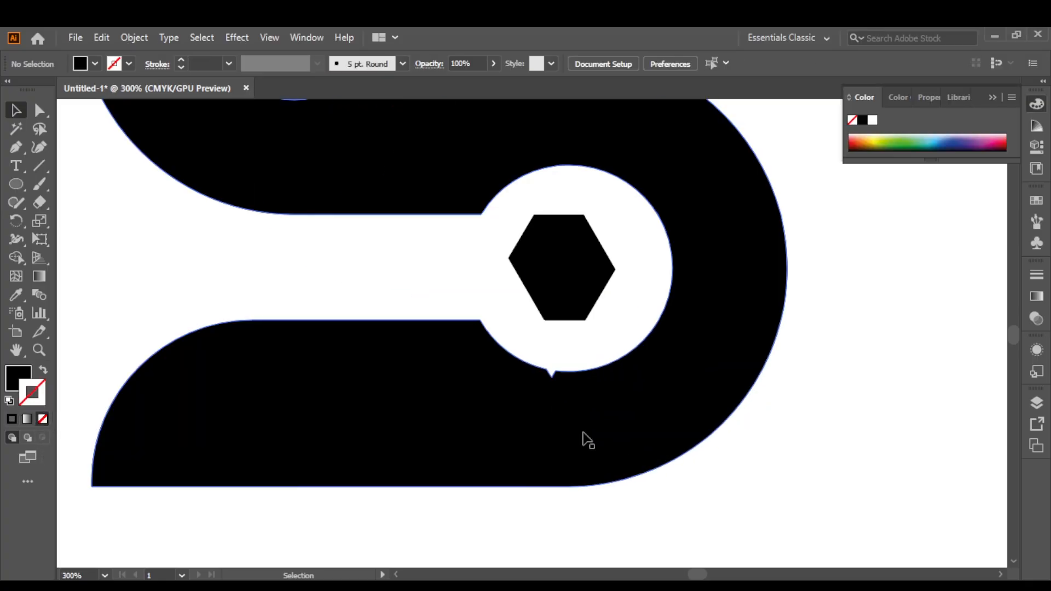
{"action": "scroll", "coordinate": [558, 382], "scroll_direction": "up", "scroll_amount": 2}
{"action": "scroll", "coordinate": [560, 382], "scroll_direction": "up", "scroll_amount": 2}
{"action": "left_click", "coordinate": [18, 150]}
{"action": "left_click", "coordinate": [515, 343]}
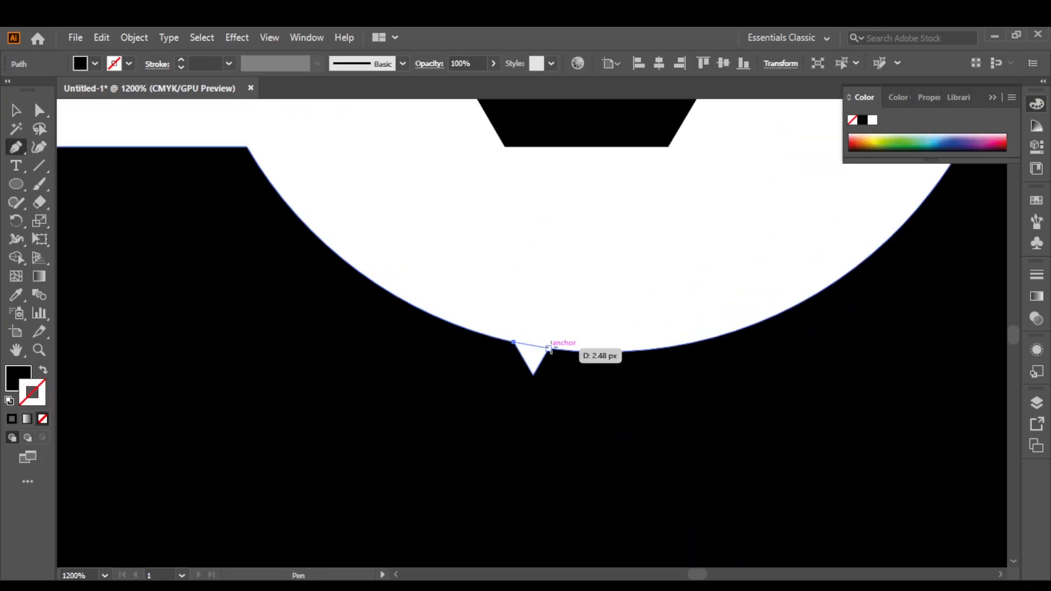
{"action": "left_click_drag", "start_coordinate": [548, 348], "coordinate": [571, 351]}
{"action": "left_click", "coordinate": [558, 369]}
{"action": "left_click_drag", "start_coordinate": [522, 397], "coordinate": [539, 369]}
{"action": "left_click", "coordinate": [514, 343]}
Merge the small patch into the S with Shape Builder.
{"action": "key", "text": "v"}
{"action": "left_click", "coordinate": [137, 307], "text": "shift"}
{"action": "key", "text": "shift+m"}
{"action": "key", "text": "v"}
{"action": "left_click", "coordinate": [366, 198]}
{"action": "scroll", "coordinate": [365, 198], "scroll_direction": "down", "scroll_amount": 5}
Try to even out the hexagon by moving its lower-left and left corner points.
{"action": "left_click_drag", "start_coordinate": [437, 253], "coordinate": [525, 314]}
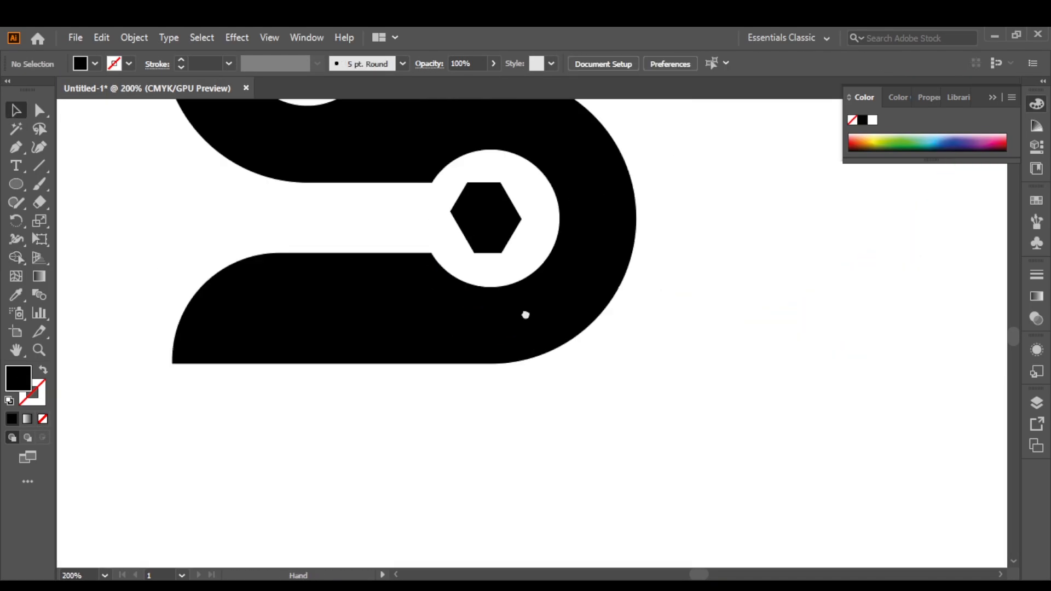
{"action": "scroll", "coordinate": [438, 208], "scroll_direction": "up", "scroll_amount": 3}
{"action": "left_click", "coordinate": [40, 111]}
{"action": "mouse_move", "coordinate": [557, 350]}
{"action": "left_mouse_down"}
{"action": "mouse_move", "coordinate": [514, 351]}
{"action": "mouse_move", "coordinate": [563, 352]}
{"action": "mouse_move", "coordinate": [540, 351]}
{"action": "left_mouse_up"}
{"action": "key", "text": "ctrl+z"}
{"action": "left_click", "coordinate": [512, 253]}
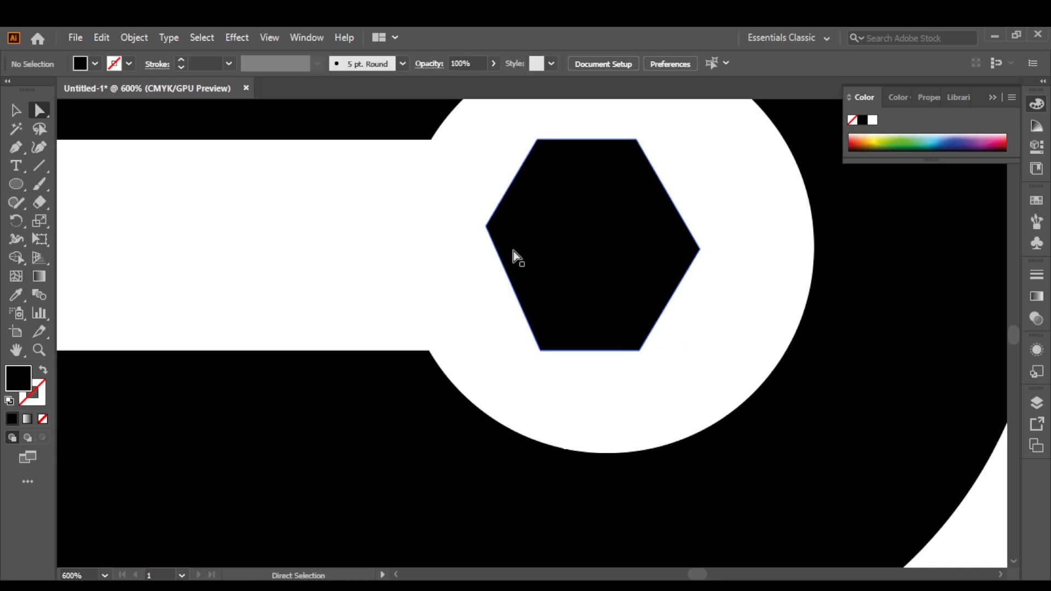
{"action": "left_click_drag", "start_coordinate": [486, 228], "coordinate": [486, 241]}
{"action": "key", "text": "ctrl+z"}
{"action": "left_click", "coordinate": [394, 246]}
Draw a regular black hexagon with the Polygon tool over the uneven one and match its size and position.
{"action": "right_click", "coordinate": [17, 186]}
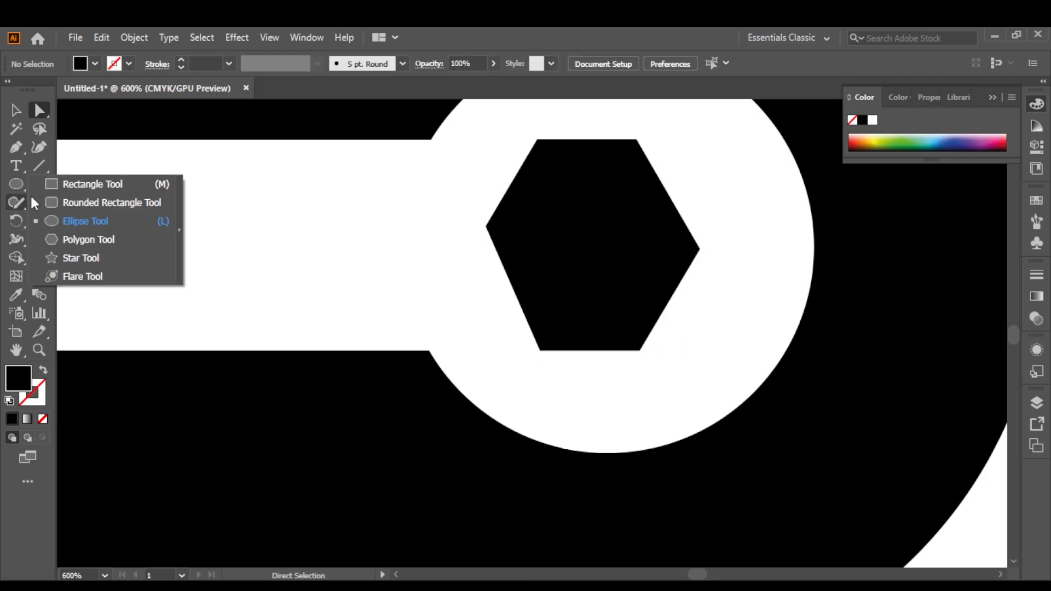
{"action": "left_click", "coordinate": [89, 239]}
{"action": "left_click_drag", "start_coordinate": [586, 221], "coordinate": [645, 338]}
{"action": "key", "text": "v"}
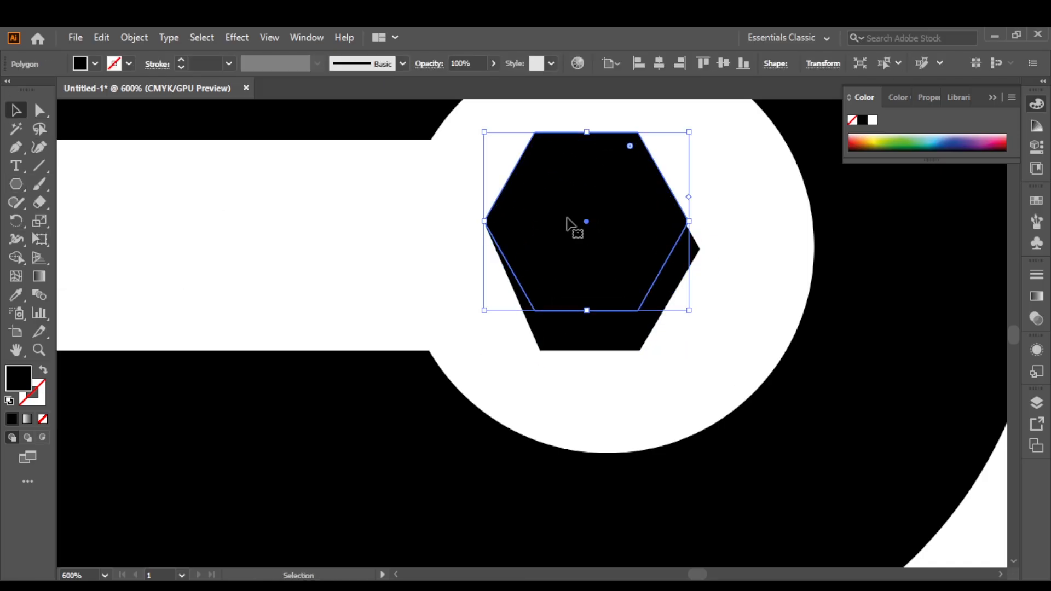
{"action": "left_click_drag", "start_coordinate": [593, 160], "coordinate": [593, 143]}
{"action": "left_click_drag", "start_coordinate": [598, 180], "coordinate": [588, 181]}
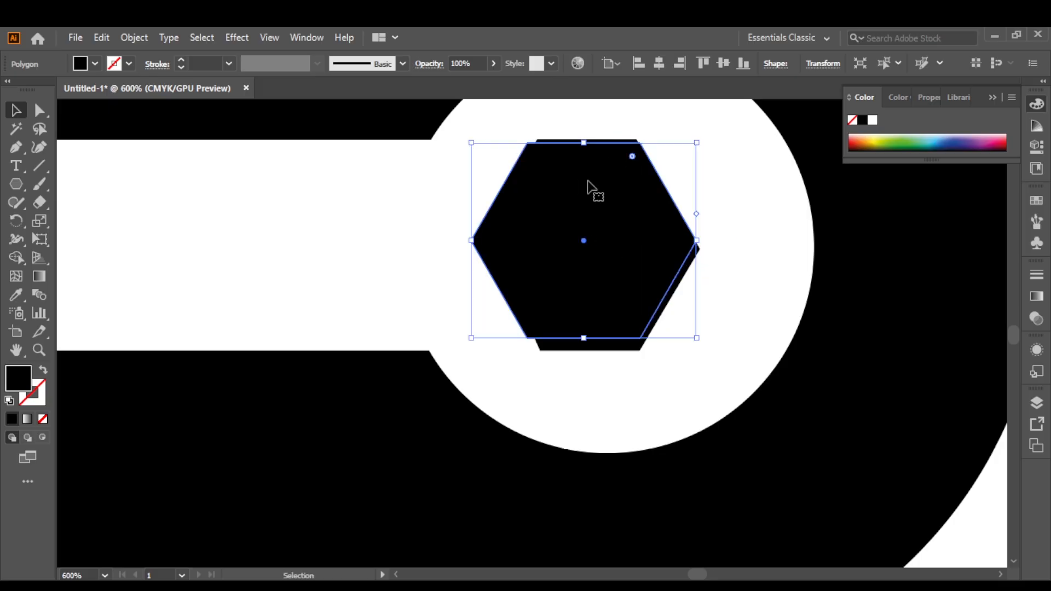
Delete the uneven hexagon and centre the regular one inside the lower inner circle.
{"action": "left_click", "coordinate": [611, 140]}
{"action": "key", "text": "Delete"}
{"action": "left_click_drag", "start_coordinate": [603, 239], "coordinate": [612, 240]}
{"action": "left_click", "coordinate": [767, 173]}
Select the whole S logo, scale it up proportionally, and centre it on the artboard.
{"action": "scroll", "coordinate": [751, 188], "scroll_direction": "down", "scroll_amount": 4}
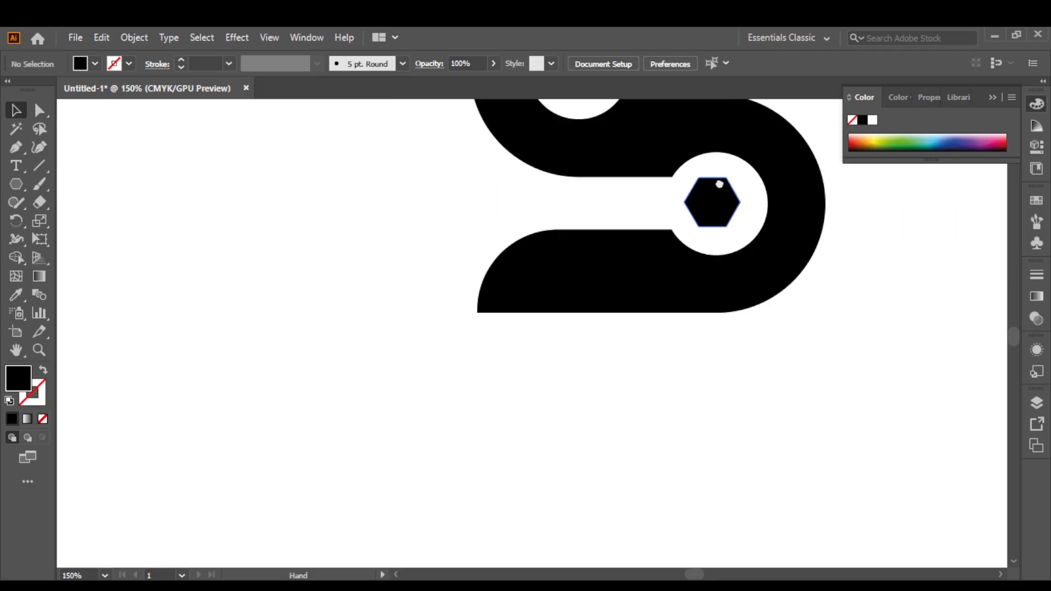
{"action": "left_click_drag", "start_coordinate": [718, 183], "coordinate": [687, 296]}
{"action": "scroll", "coordinate": [597, 262], "scroll_direction": "down", "scroll_amount": 1}
{"action": "left_click_drag", "start_coordinate": [597, 262], "coordinate": [599, 342]}
{"action": "left_click_drag", "start_coordinate": [608, 324], "coordinate": [519, 307]}
{"action": "scroll", "coordinate": [518, 305], "scroll_direction": "down", "scroll_amount": 1}
{"action": "left_click_drag", "start_coordinate": [427, 219], "coordinate": [616, 419]}
{"action": "scroll", "coordinate": [615, 419], "scroll_direction": "down", "scroll_amount": 2}
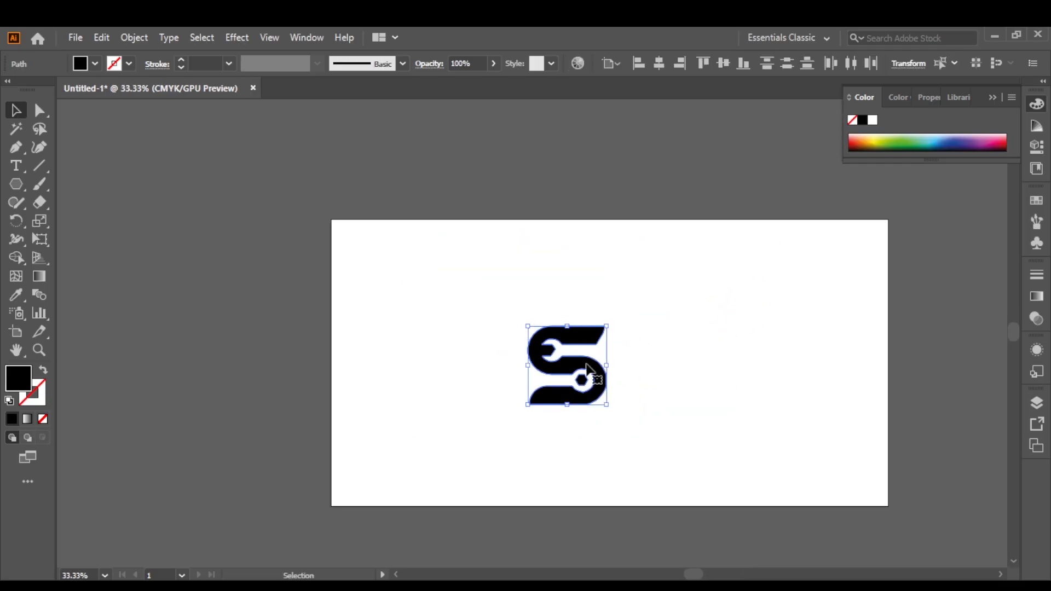
{"action": "left_click_drag", "start_coordinate": [567, 326], "coordinate": [572, 270]}
{"action": "left_click_drag", "start_coordinate": [617, 295], "coordinate": [647, 282]}
{"action": "left_click_drag", "start_coordinate": [647, 282], "coordinate": [594, 275]}
{"action": "left_click", "coordinate": [726, 301]}
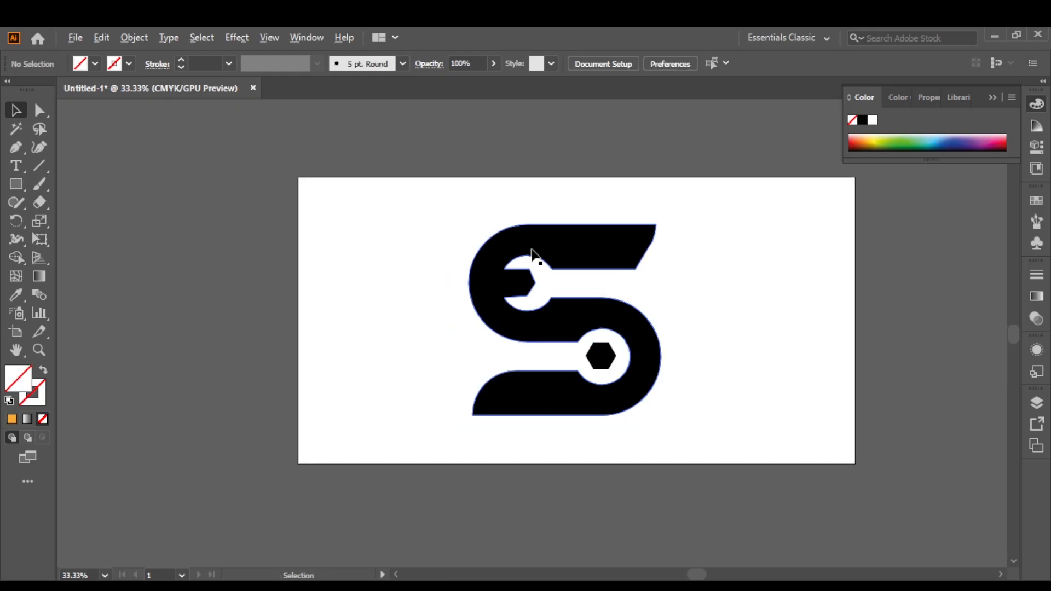
Draw a vertical straight line with the Pen tool across the wrench jaw's pointed tip inside the upper circle.
{"action": "scroll", "coordinate": [532, 256], "scroll_direction": "up", "scroll_amount": 1}
{"action": "scroll", "coordinate": [529, 250], "scroll_direction": "up", "scroll_amount": 3}
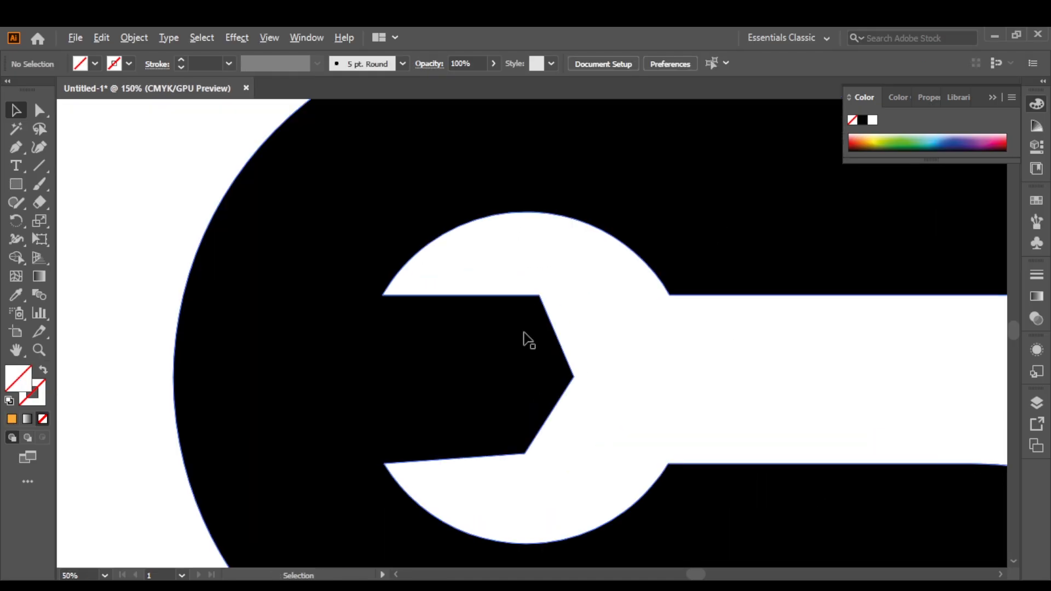
{"action": "left_click", "coordinate": [21, 145]}
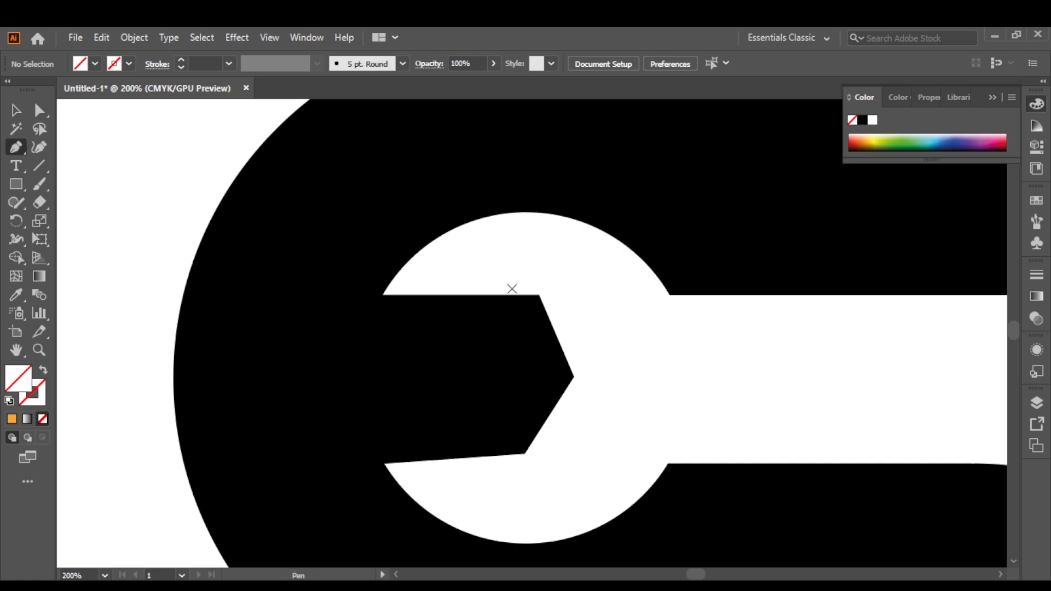
{"action": "left_click", "coordinate": [512, 289]}
{"action": "left_click", "coordinate": [511, 512]}
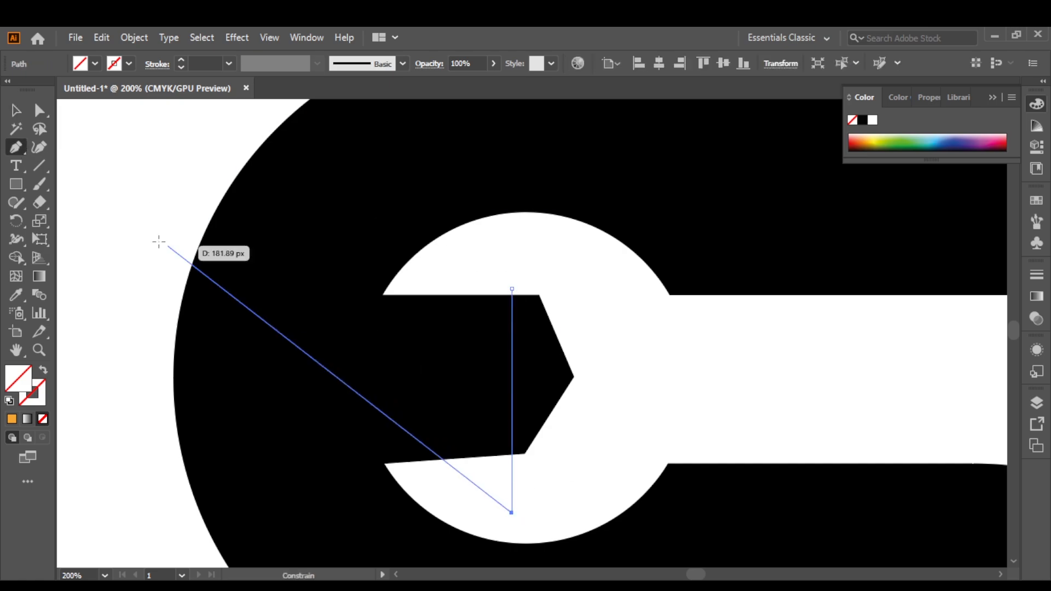
{"action": "left_click", "coordinate": [17, 111]}
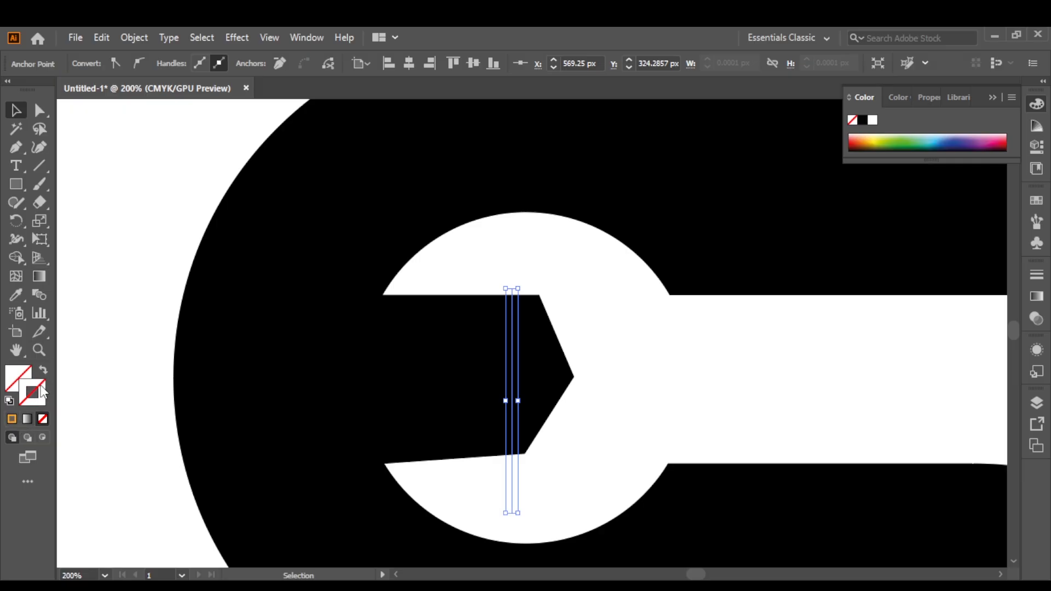
Give the line the default white fill and 1 pt black stroke, lengthen it at both ends, and align it with the jaw's lower corner.
{"action": "left_click", "coordinate": [10, 402]}
{"action": "key", "text": "ctrl+z"}
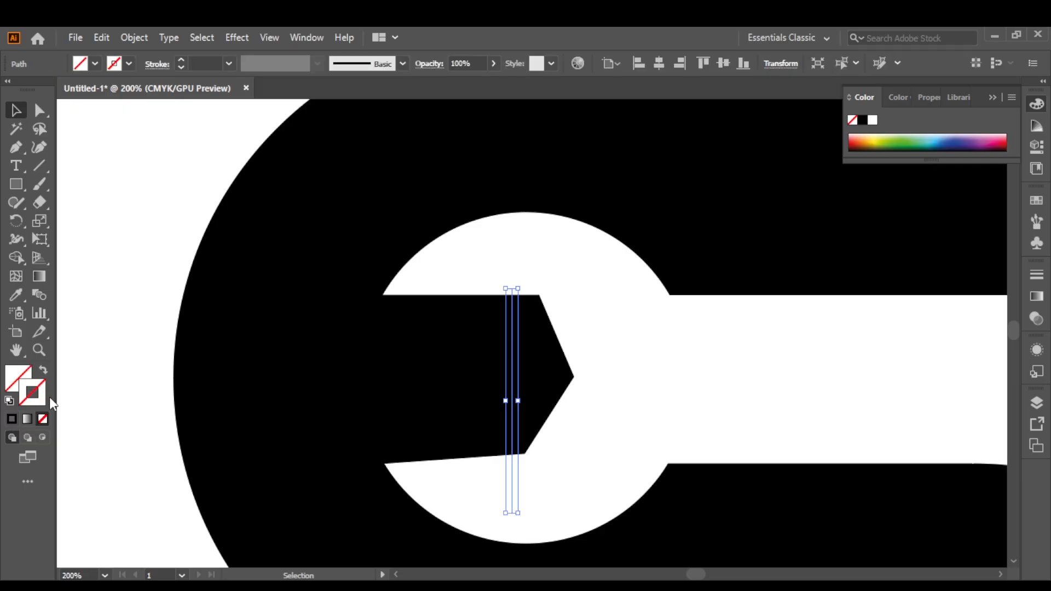
{"action": "key", "text": "ctrl+z"}
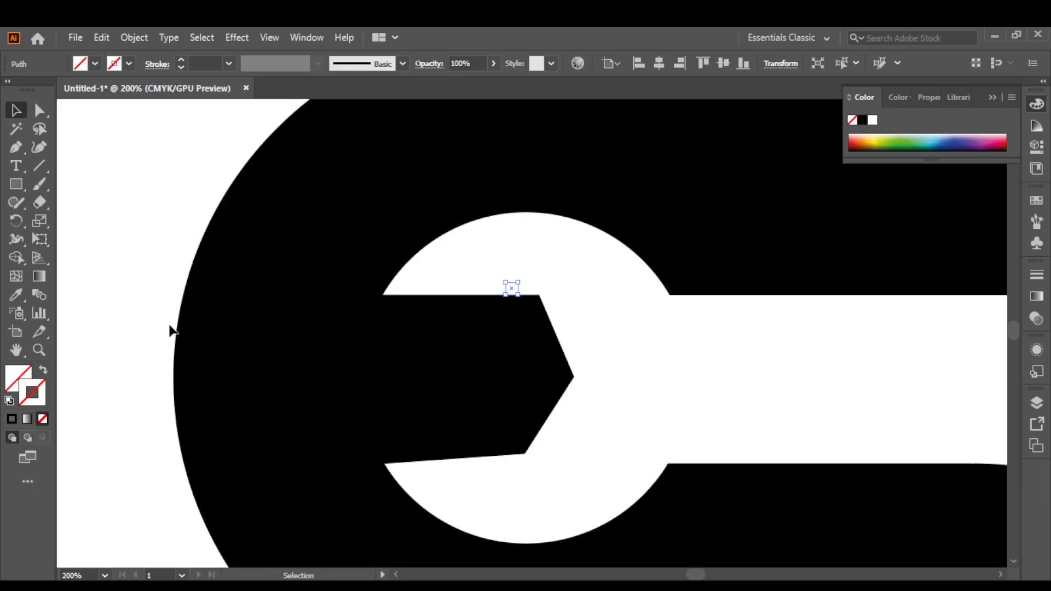
{"action": "key", "text": "ctrl+z"}
{"action": "key", "text": "ctrl+shift+z"}
{"action": "key", "text": "ctrl+shift+z"}
{"action": "key", "text": "ctrl+shift+z"}
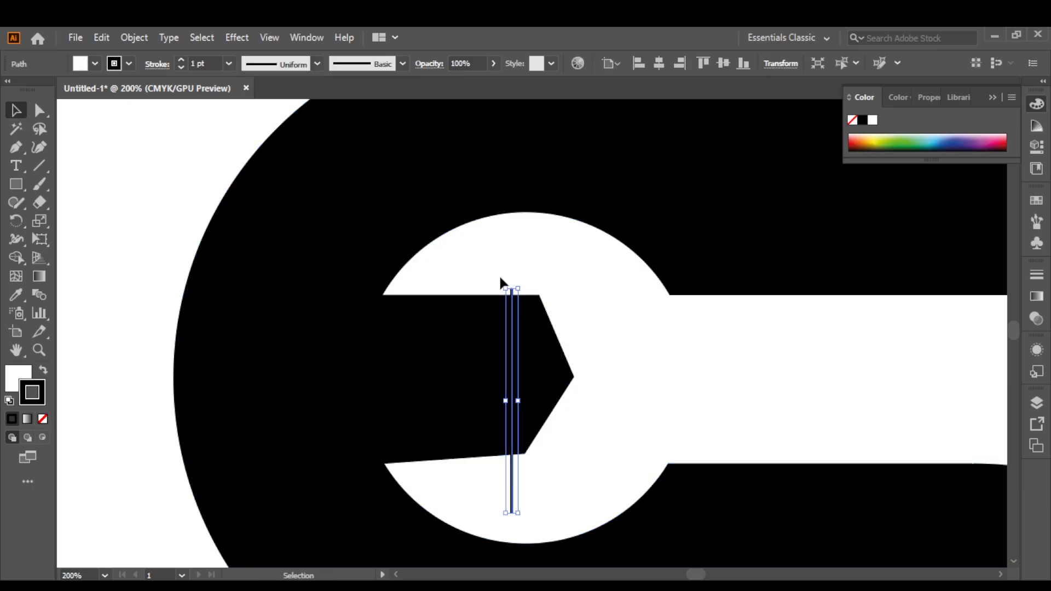
{"action": "left_click_drag", "start_coordinate": [511, 288], "coordinate": [512, 269]}
{"action": "mouse_move", "coordinate": [509, 309]}
{"action": "left_mouse_down"}
{"action": "mouse_move", "coordinate": [529, 312]}
{"action": "mouse_move", "coordinate": [521, 308]}
{"action": "left_mouse_up"}
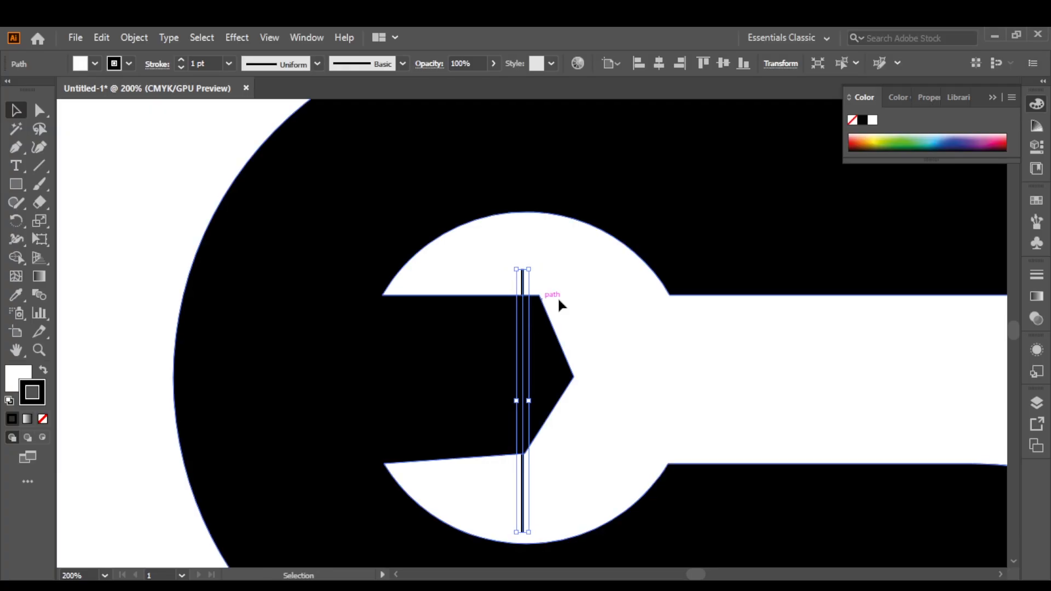
Move the upper and lower corner points of the jaw's tip onto the vertical guide line.
{"action": "left_click", "coordinate": [39, 110]}
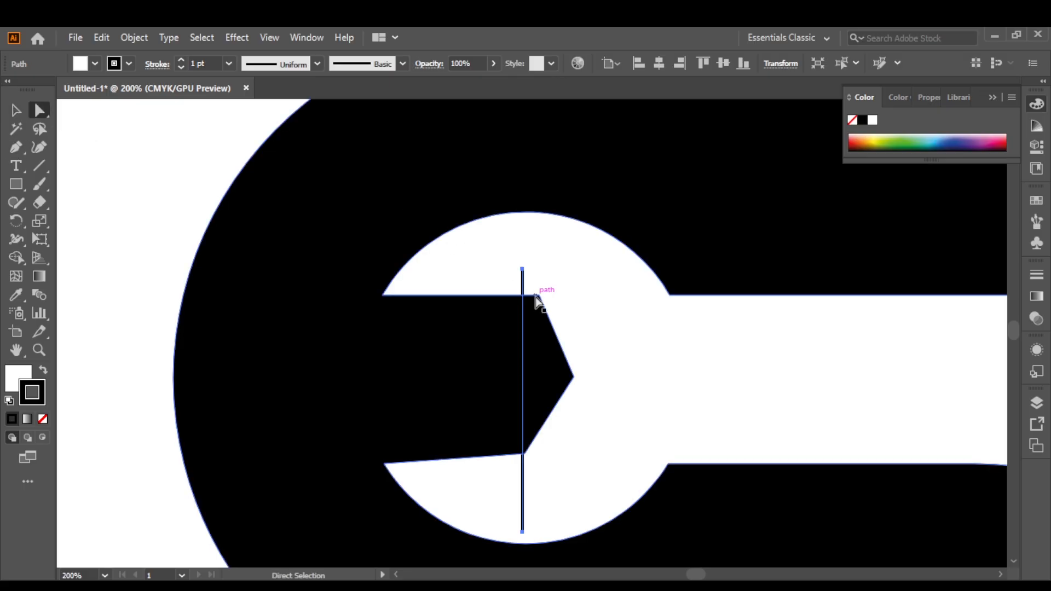
{"action": "left_click_drag", "start_coordinate": [537, 299], "coordinate": [524, 300]}
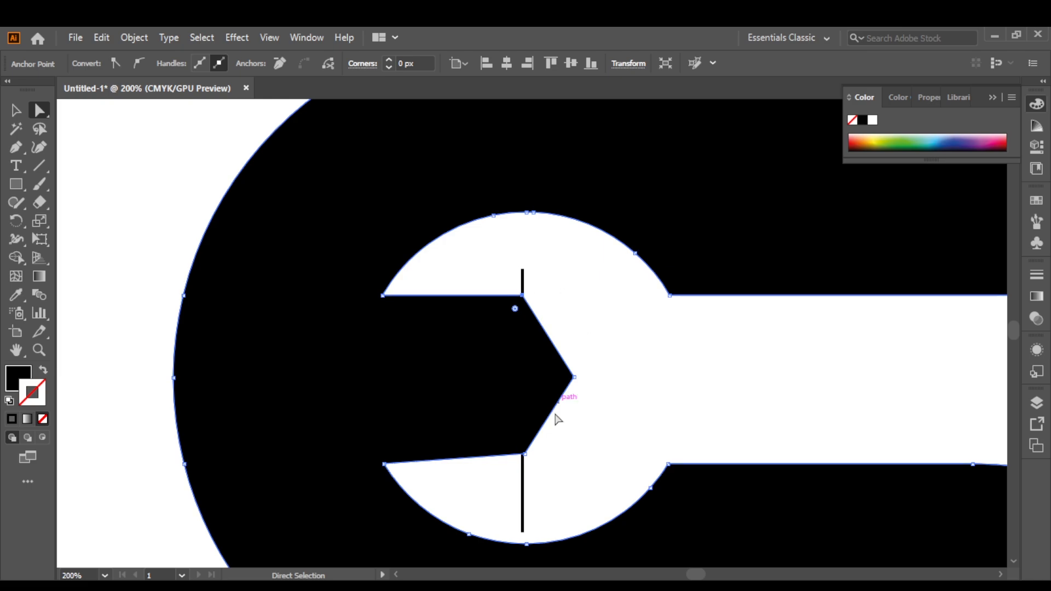
{"action": "scroll", "coordinate": [522, 465], "scroll_direction": "up", "scroll_amount": 2}
{"action": "left_click_drag", "start_coordinate": [526, 443], "coordinate": [521, 443]}
{"action": "left_click", "coordinate": [593, 408]}
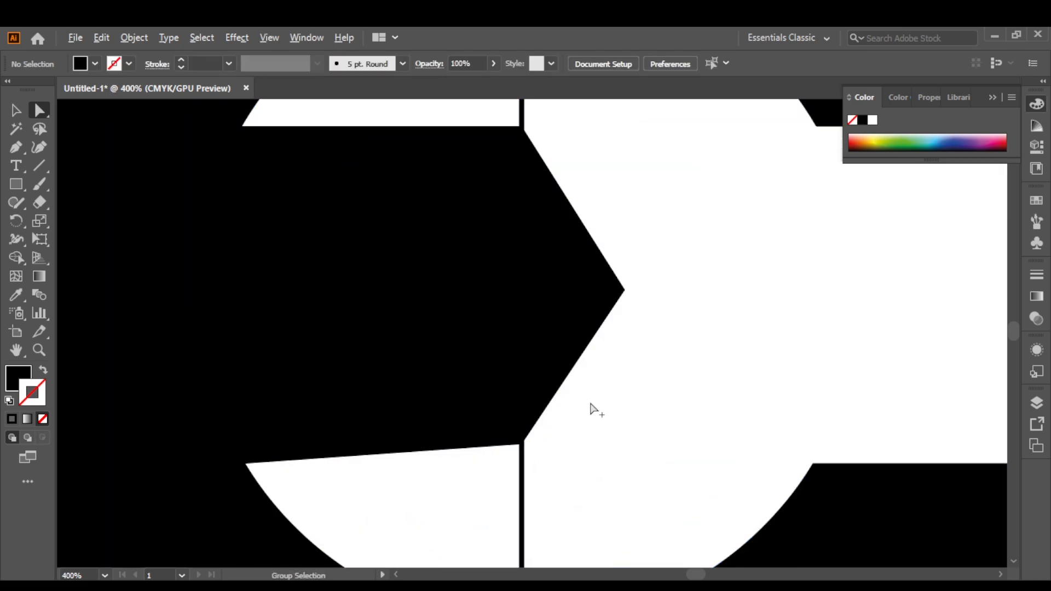
Delete the vertical guide line from the wrench jaw.
{"action": "scroll", "coordinate": [593, 410], "scroll_direction": "down", "scroll_amount": 3}
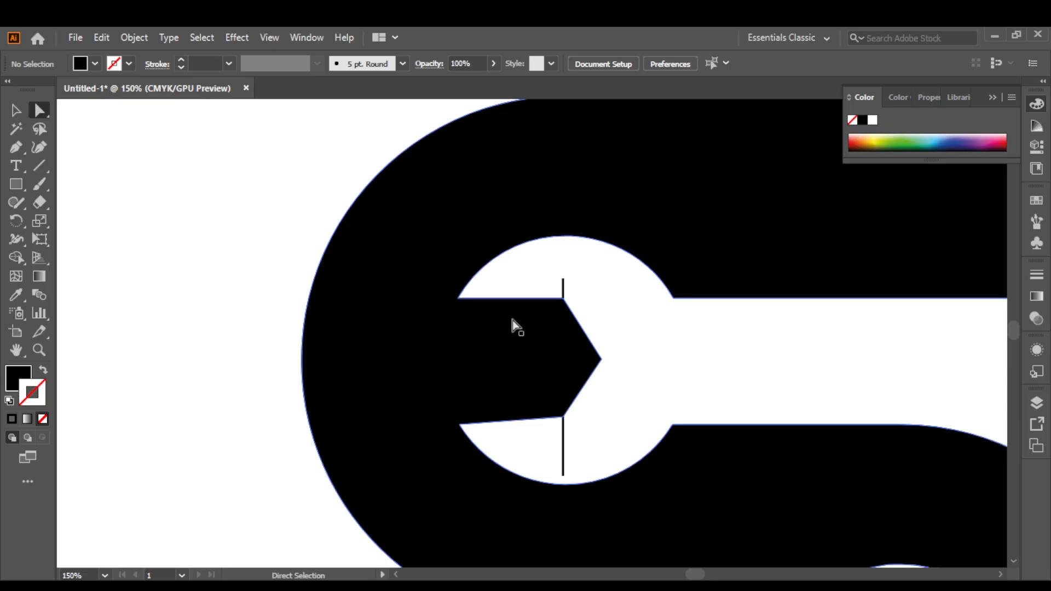
{"action": "scroll", "coordinate": [551, 318], "scroll_direction": "up", "scroll_amount": 2}
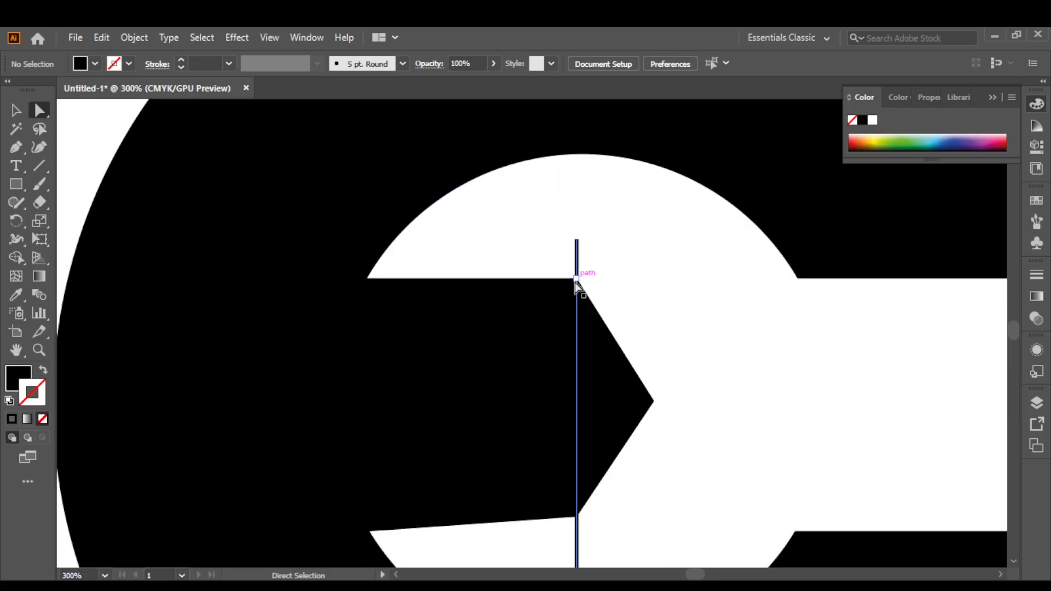
{"action": "left_click_drag", "start_coordinate": [577, 281], "coordinate": [576, 294]}
{"action": "left_click", "coordinate": [574, 282]}
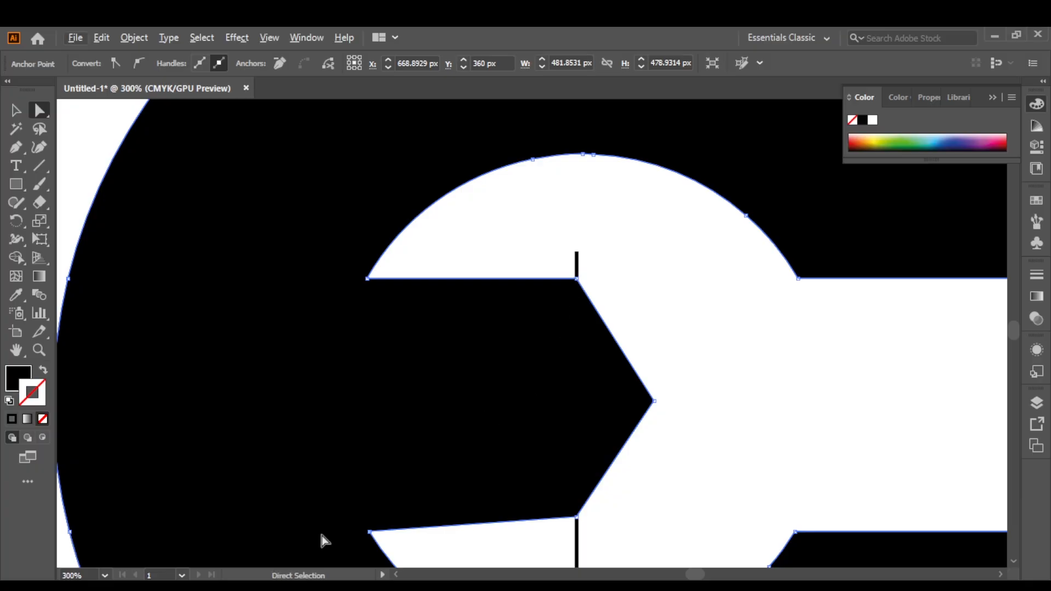
{"action": "left_click_drag", "start_coordinate": [333, 479], "coordinate": [340, 392]}
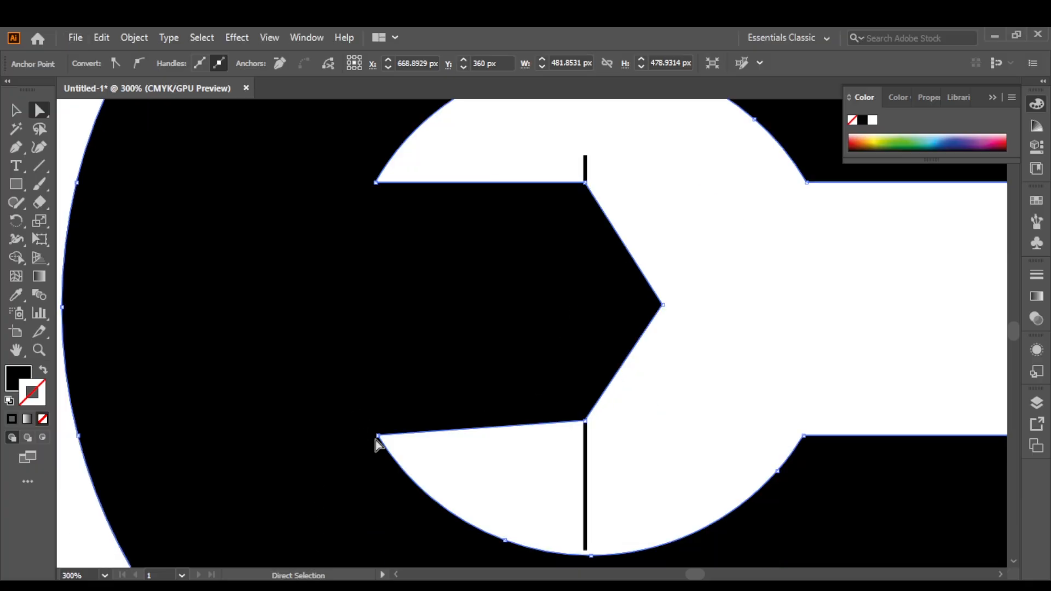
{"action": "left_click", "coordinate": [416, 433]}
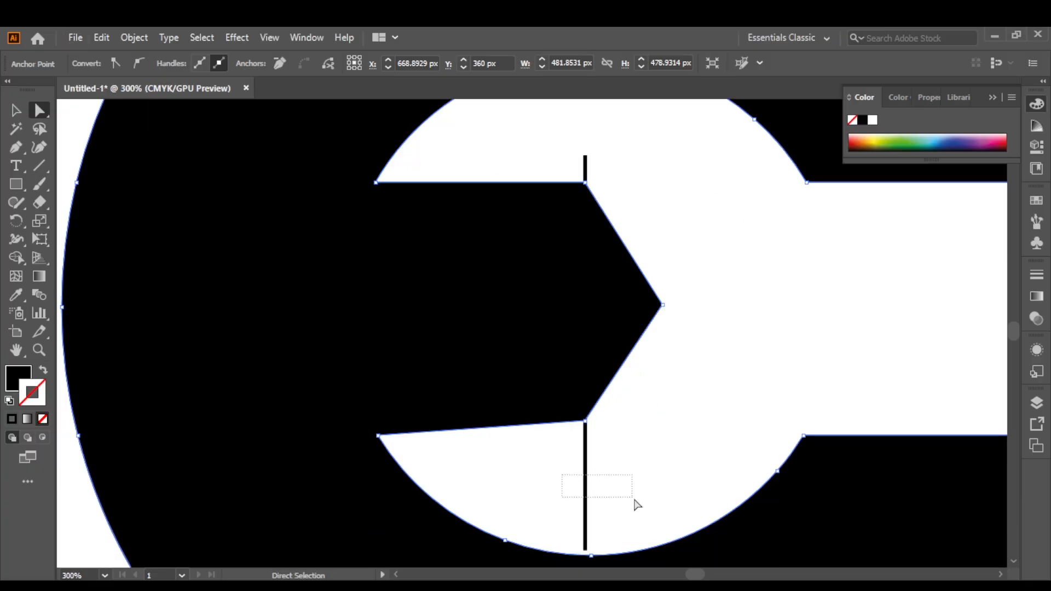
{"action": "left_click_drag", "start_coordinate": [634, 500], "coordinate": [633, 494]}
{"action": "key", "text": "Delete"}
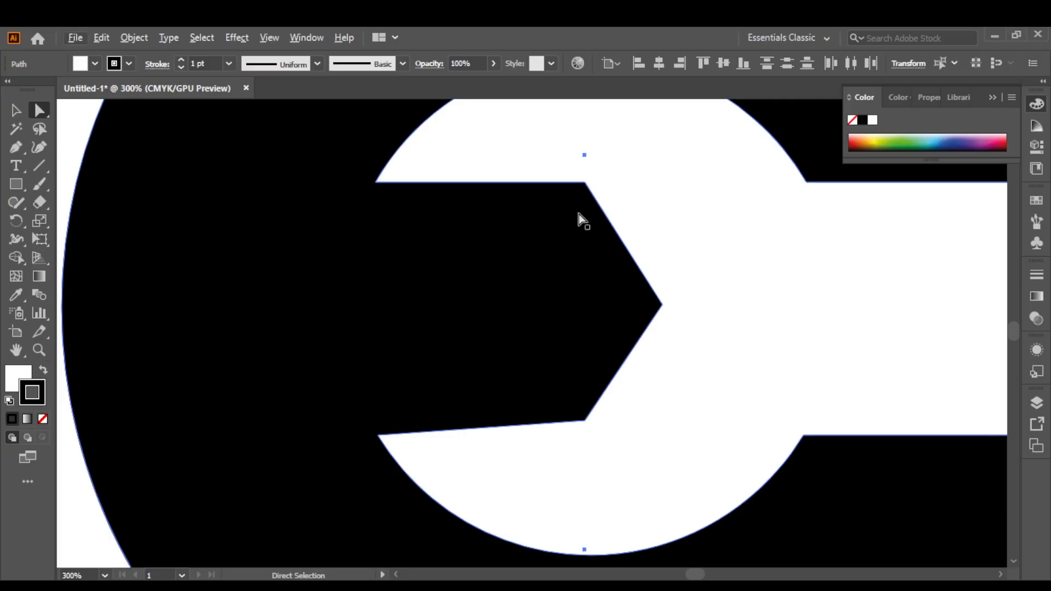
{"action": "key", "text": "Delete"}
Round the corner between the curve and the slanted edge of the S's upper arm to a radius of about 110 px.
{"action": "scroll", "coordinate": [575, 208], "scroll_direction": "down", "scroll_amount": 4}
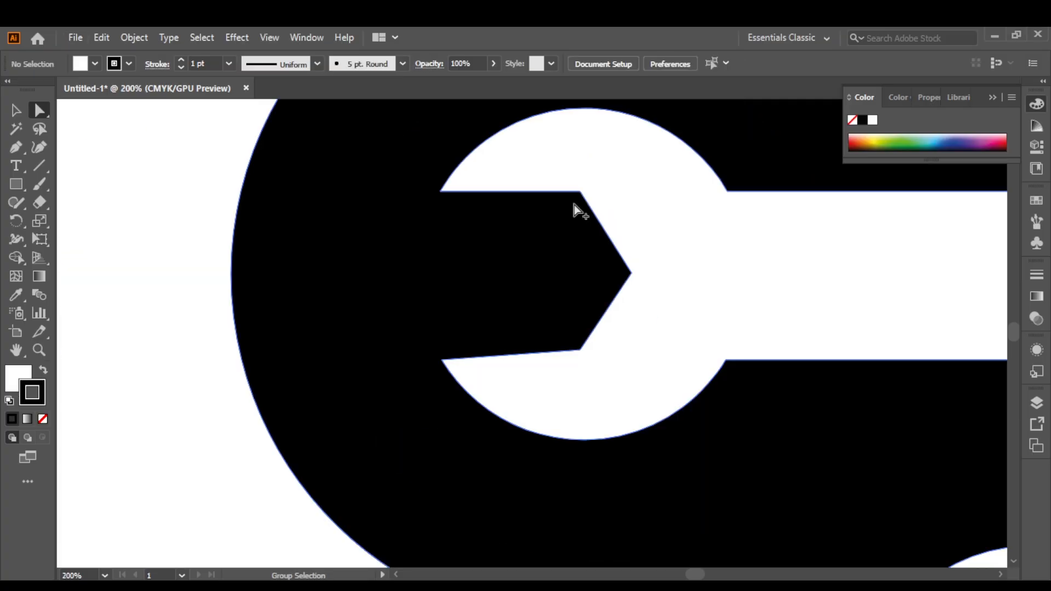
{"action": "scroll", "coordinate": [468, 233], "scroll_direction": "down", "scroll_amount": 2}
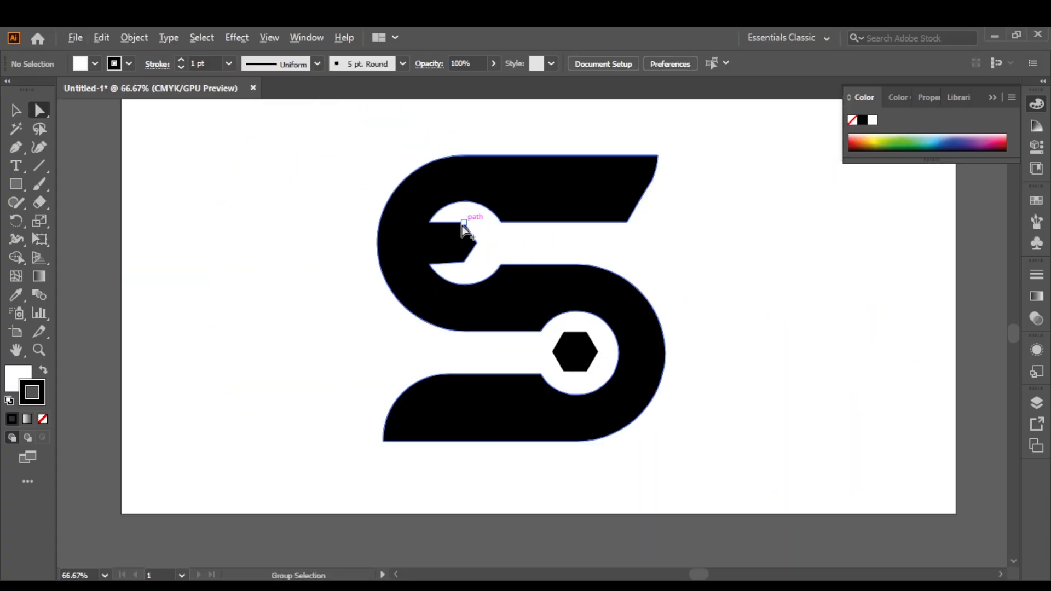
{"action": "left_click_drag", "start_coordinate": [520, 312], "coordinate": [565, 351]}
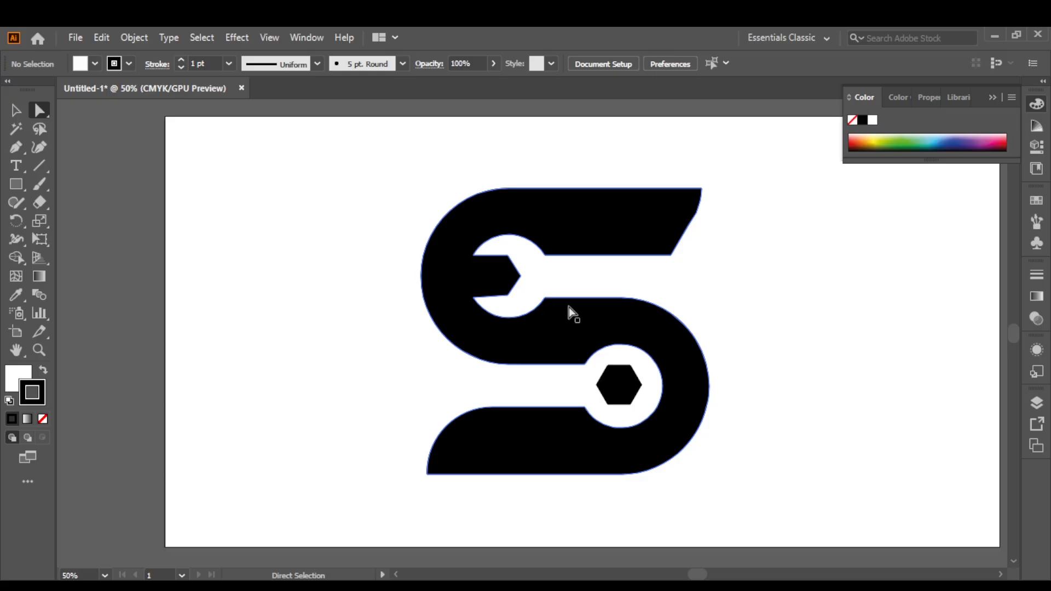
{"action": "scroll", "coordinate": [747, 184], "scroll_direction": "up", "scroll_amount": 2}
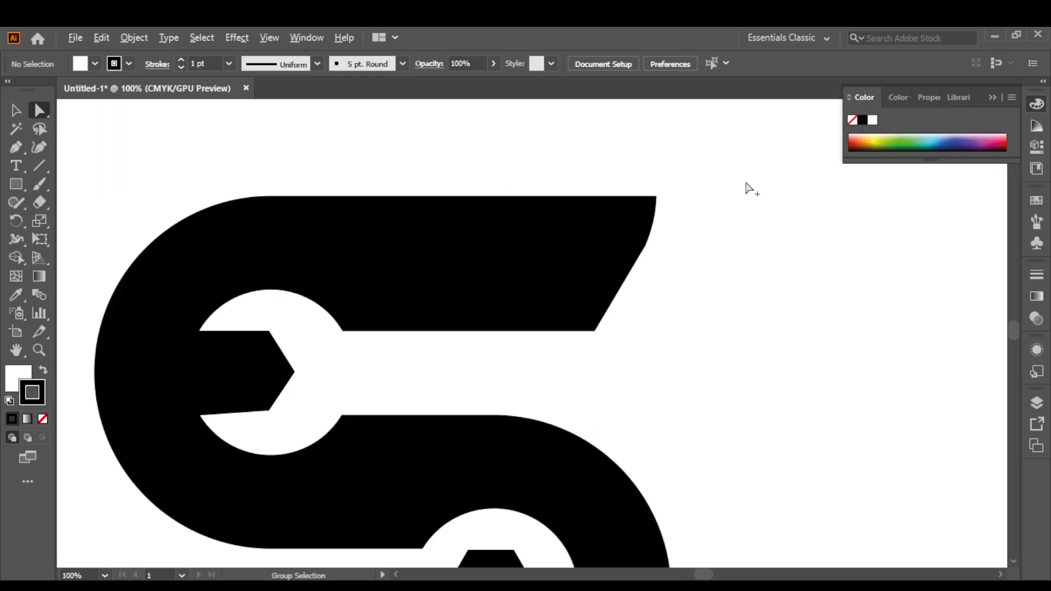
{"action": "scroll", "coordinate": [605, 255], "scroll_direction": "up", "scroll_amount": 2}
{"action": "left_click", "coordinate": [605, 235]}
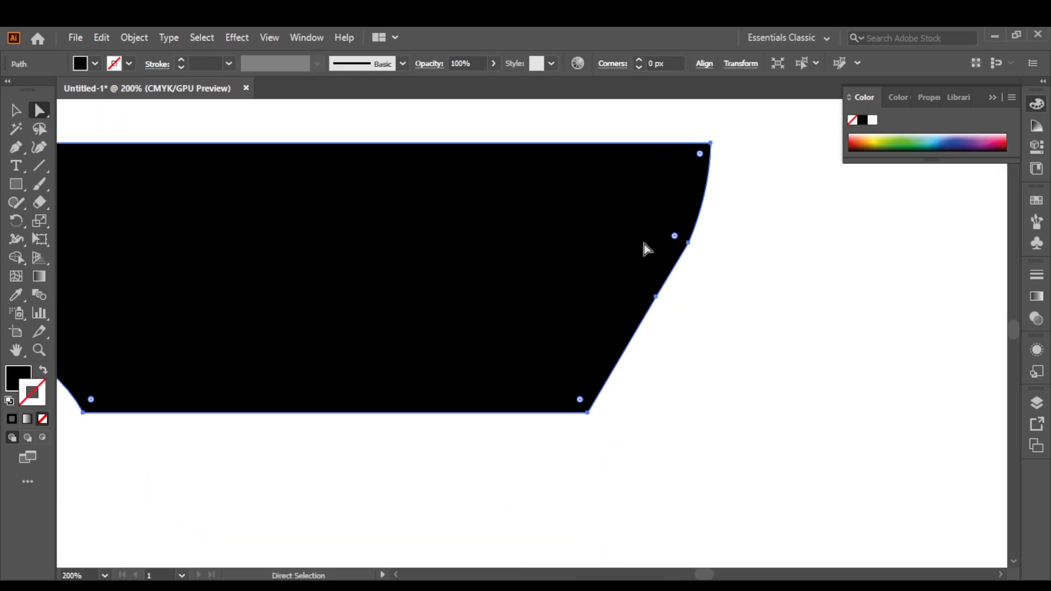
{"action": "left_click", "coordinate": [687, 243]}
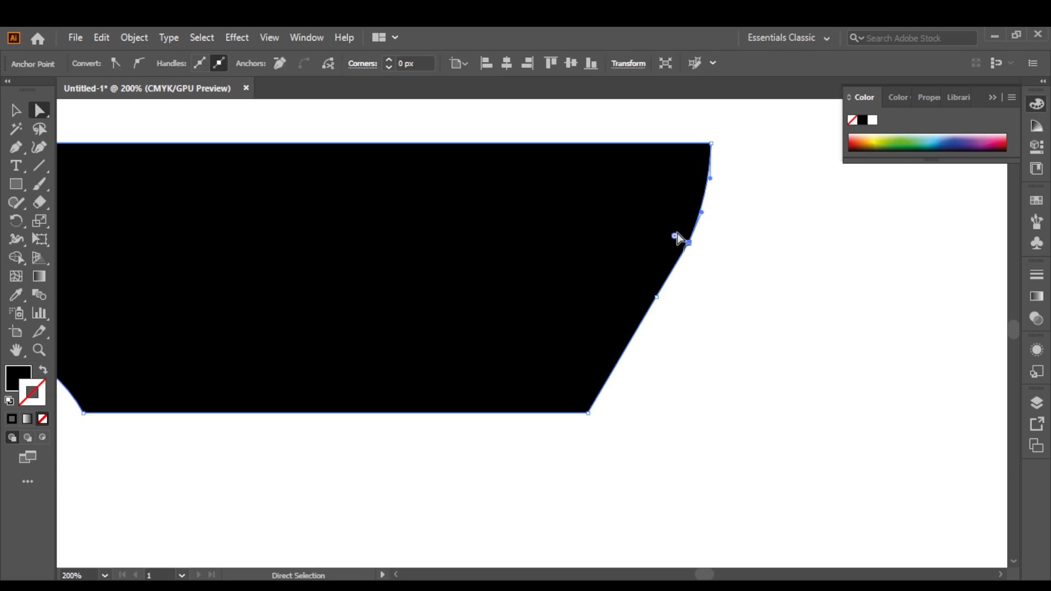
{"action": "left_click_drag", "start_coordinate": [676, 236], "coordinate": [306, 129]}
{"action": "left_click", "coordinate": [789, 305]}
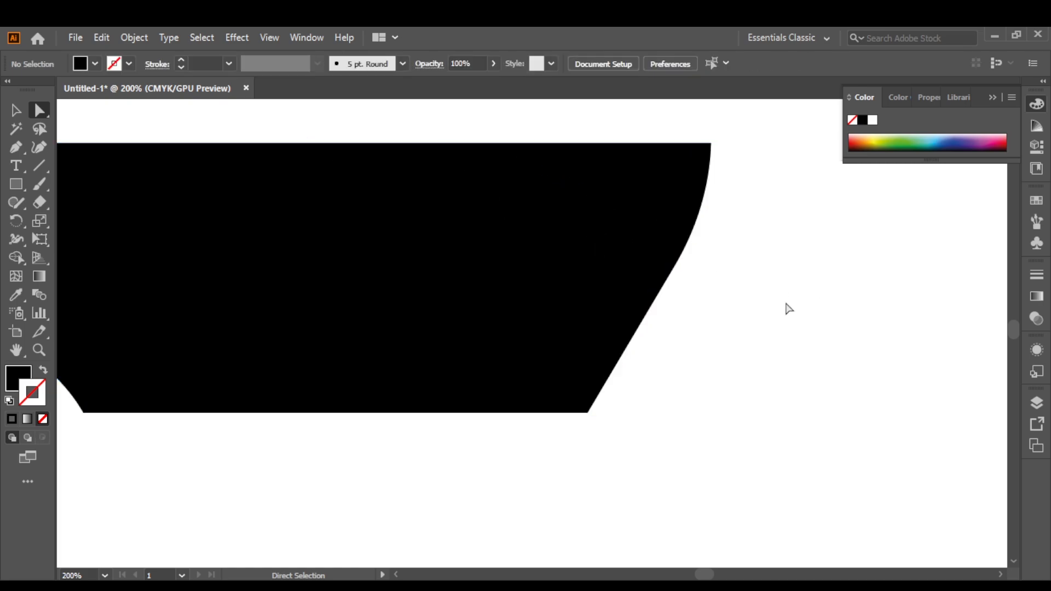
Pull the end curve's lower handle inward and round the point beneath it to a radius of about 181 px.
{"action": "left_click", "coordinate": [691, 241]}
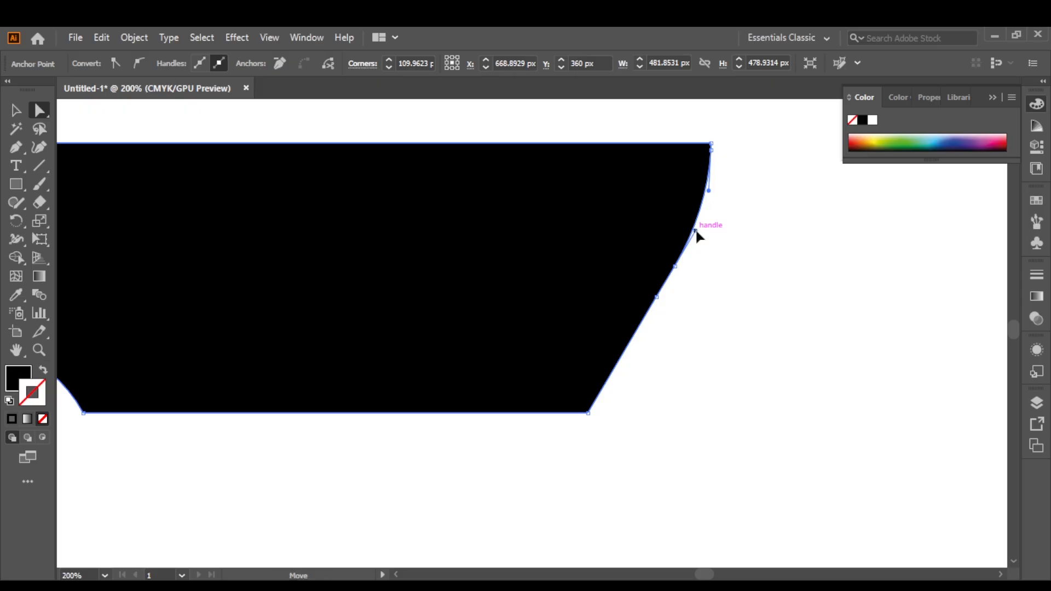
{"action": "left_click_drag", "start_coordinate": [695, 228], "coordinate": [692, 221]}
{"action": "left_click", "coordinate": [733, 232]}
{"action": "left_click", "coordinate": [671, 269]}
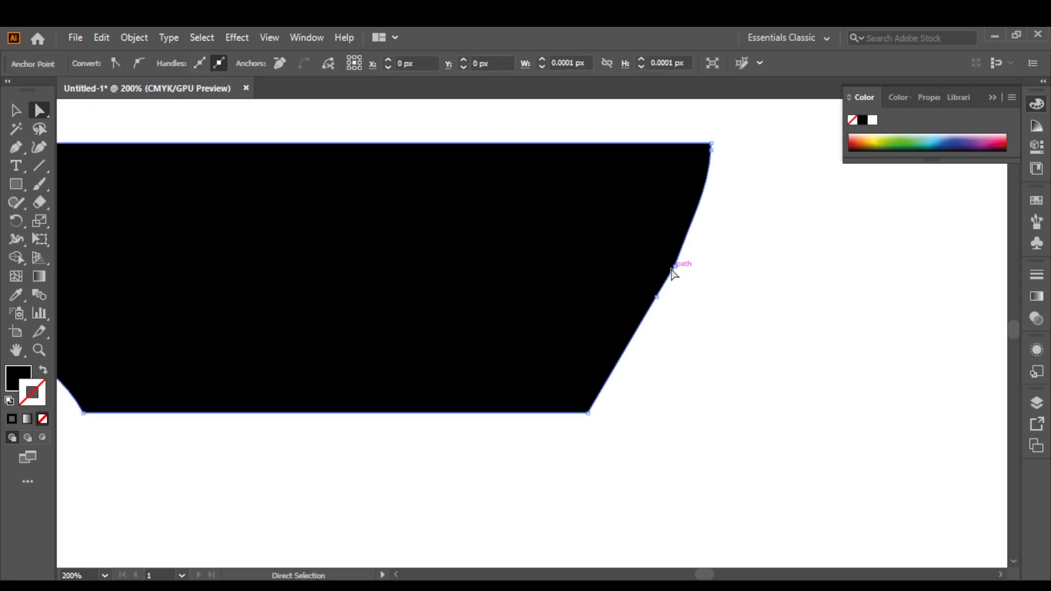
{"action": "left_click", "coordinate": [676, 267]}
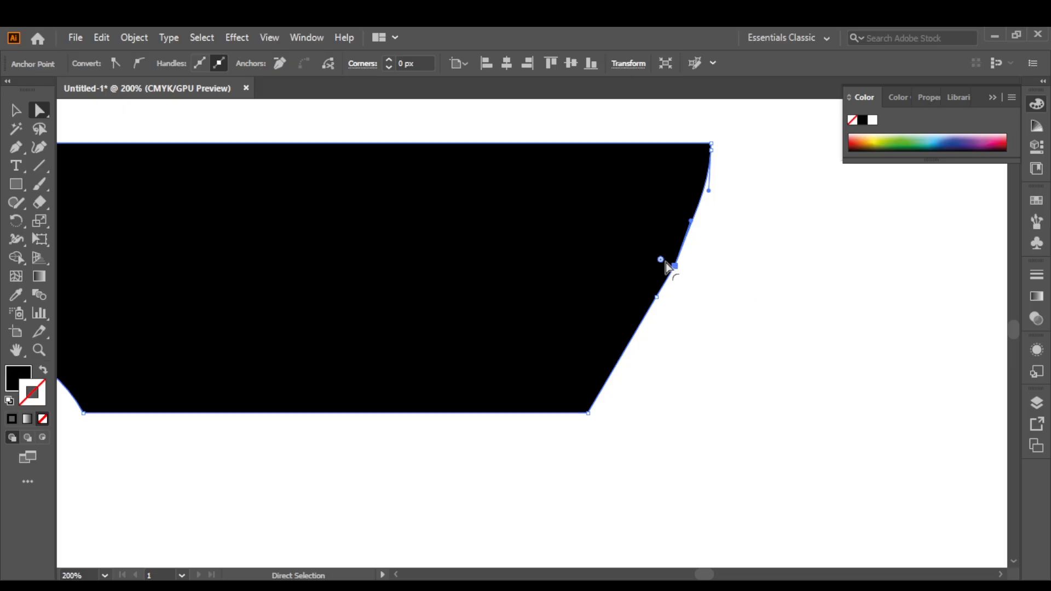
{"action": "left_click_drag", "start_coordinate": [663, 262], "coordinate": [159, 108]}
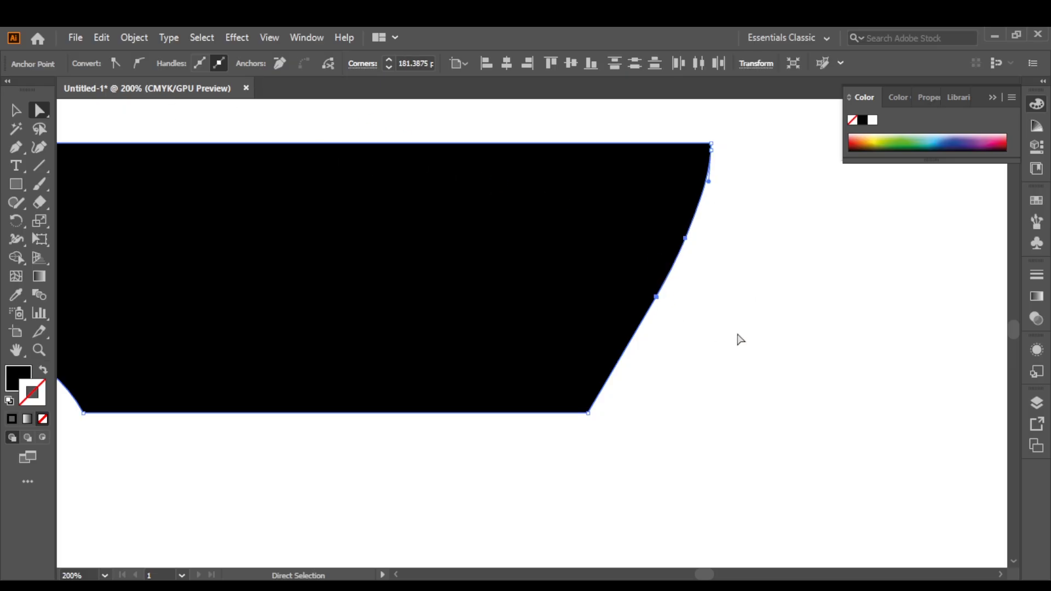
{"action": "left_click", "coordinate": [739, 339]}
Round the lower corner at the end of the S's upper arm to a radius of about 28 px.
{"action": "left_click", "coordinate": [588, 413]}
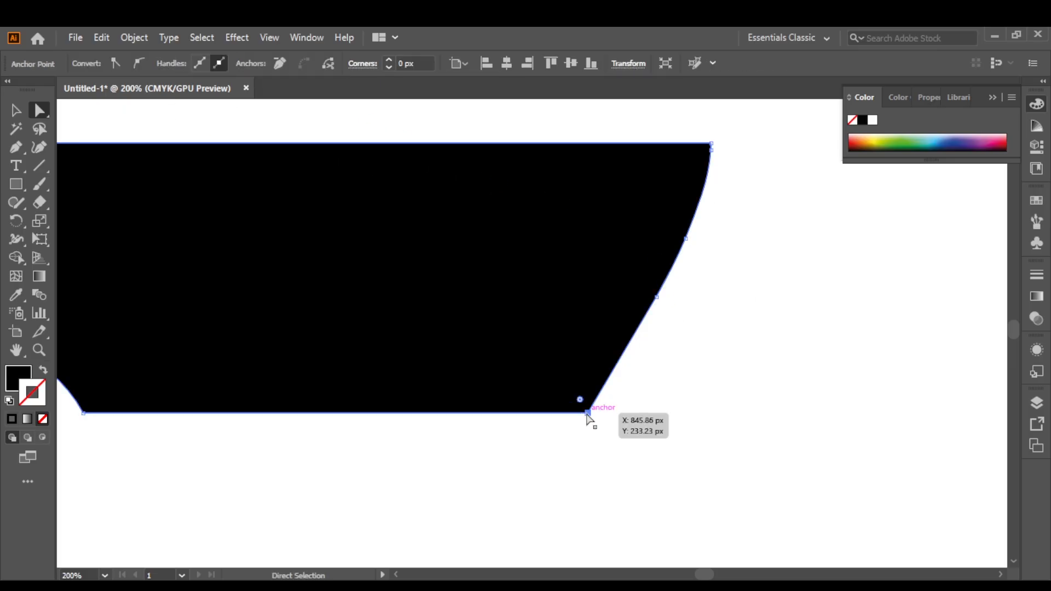
{"action": "left_click_drag", "start_coordinate": [580, 401], "coordinate": [551, 349]}
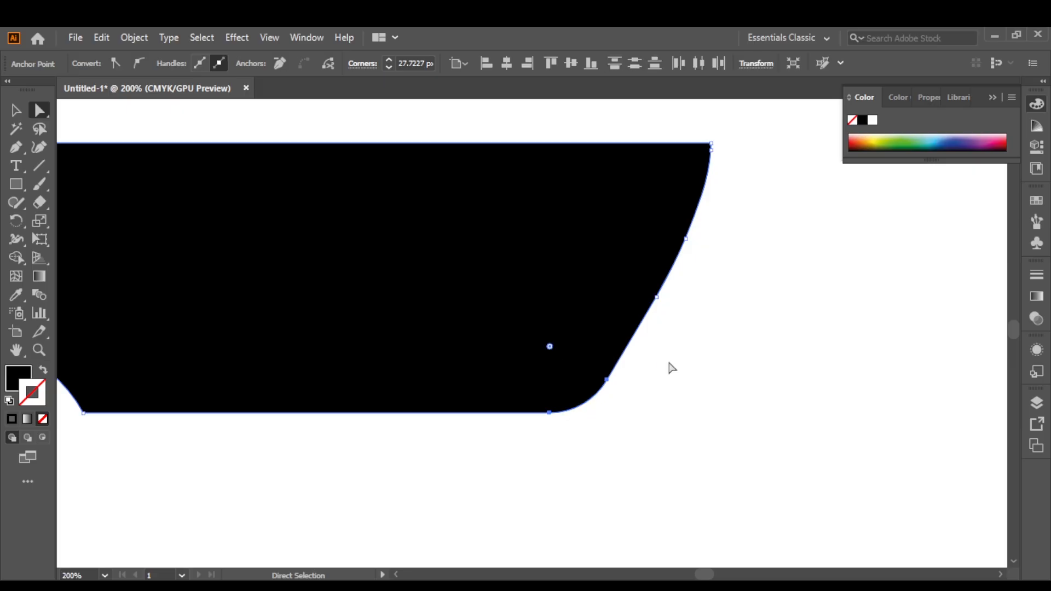
{"action": "left_click", "coordinate": [671, 366]}
Smooth the slanted end of the S's upper arm with the Smooth tool and deselect the logo.
{"action": "scroll", "coordinate": [671, 366], "scroll_direction": "down", "scroll_amount": 1}
{"action": "scroll", "coordinate": [672, 367], "scroll_direction": "down", "scroll_amount": 2}
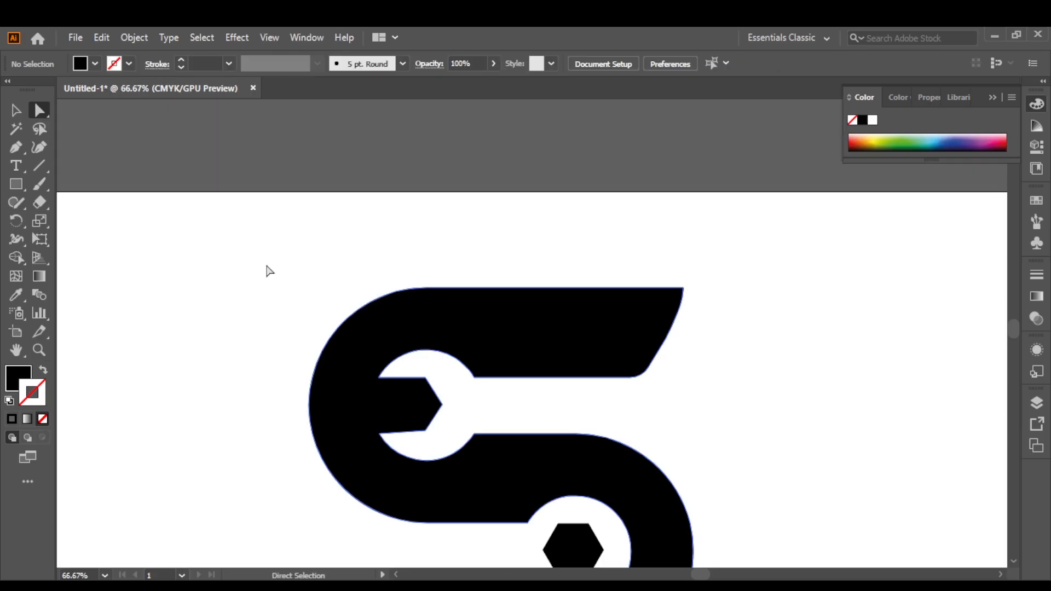
{"action": "left_click", "coordinate": [16, 110]}
{"action": "left_click", "coordinate": [652, 316]}
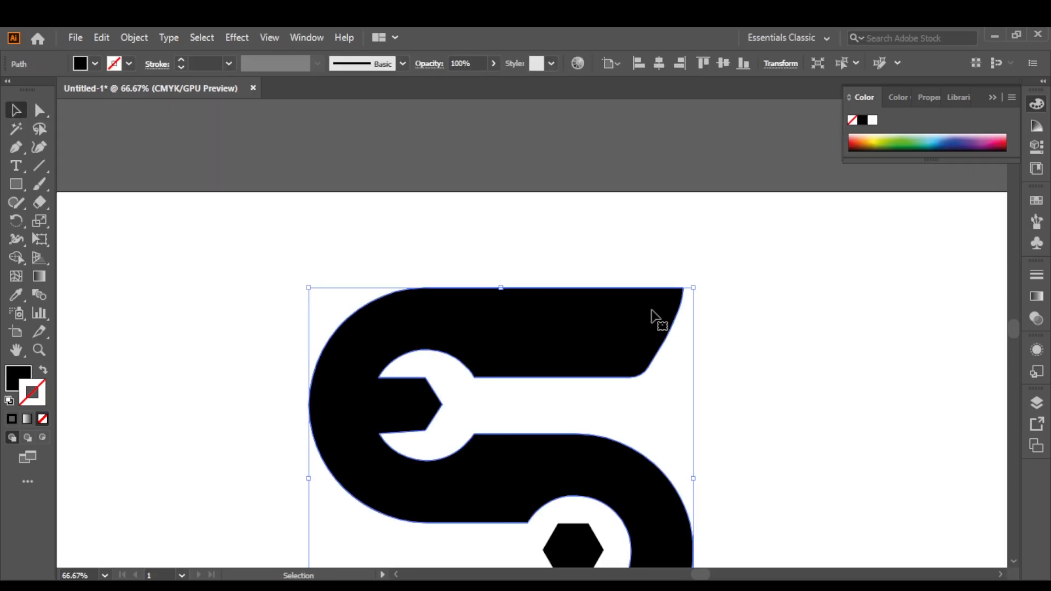
{"action": "left_click", "coordinate": [11, 221]}
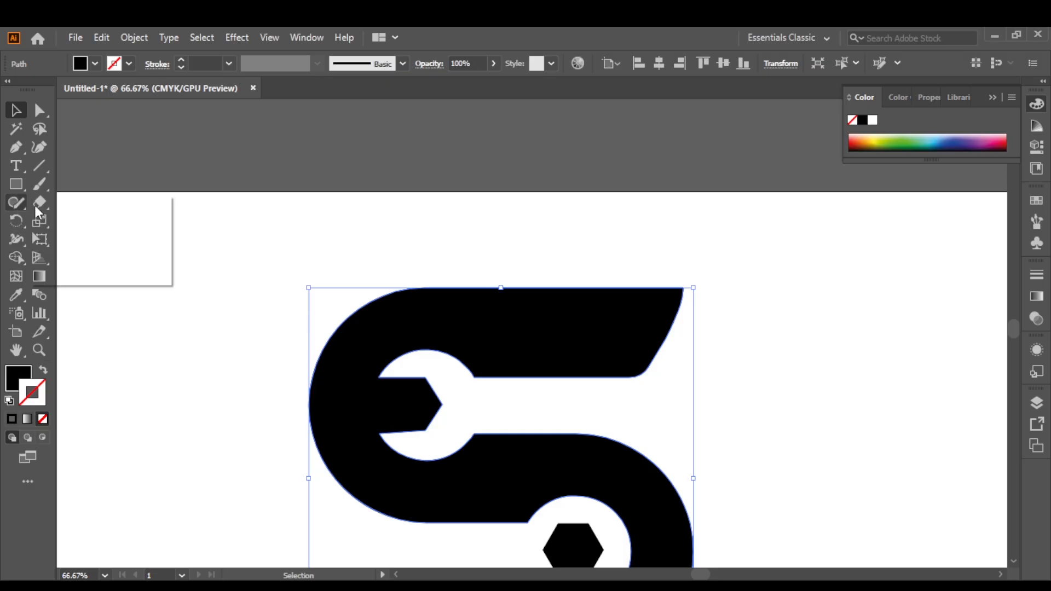
{"action": "left_click_drag", "start_coordinate": [16, 202], "coordinate": [81, 237]}
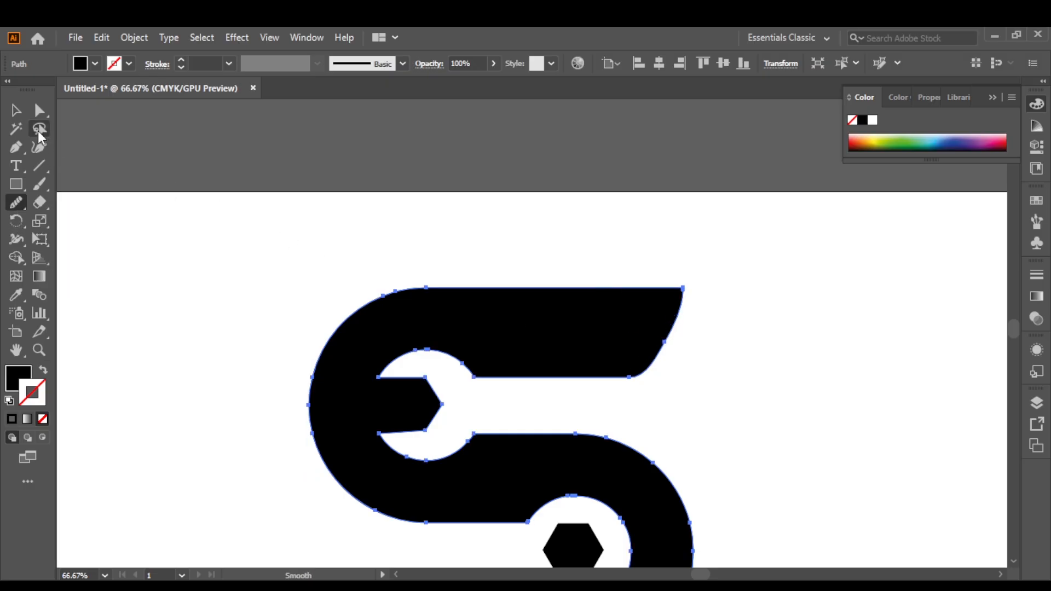
{"action": "left_click", "coordinate": [16, 110]}
{"action": "left_click", "coordinate": [491, 196]}
{"action": "key", "text": "ctrl+minus"}
{"action": "key", "text": "ctrl+minus"}
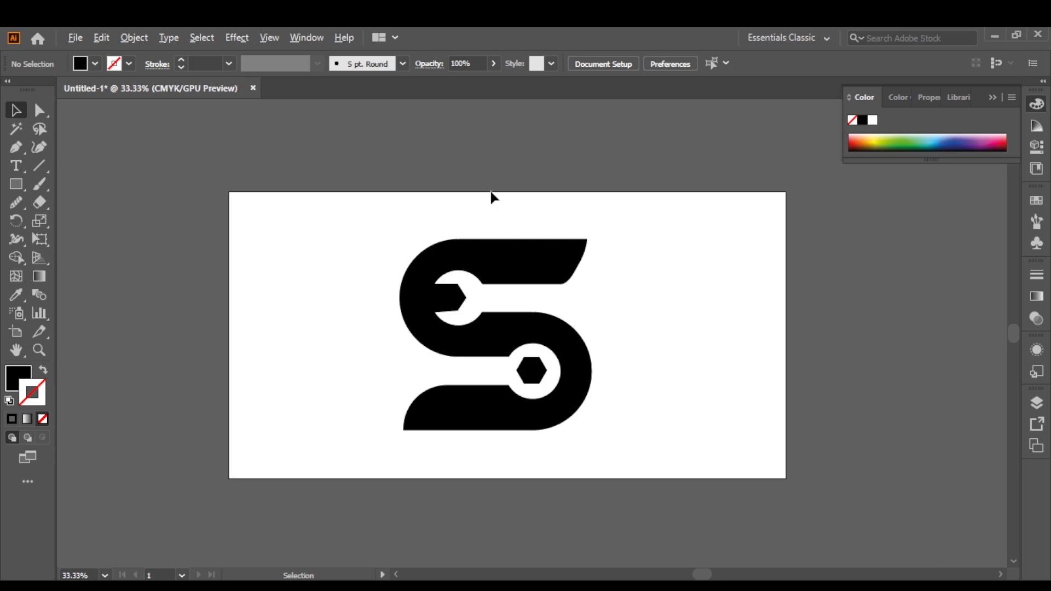
{"action": "scroll", "coordinate": [578, 257], "scroll_direction": "left", "scroll_amount": 1}
{"action": "left_click_drag", "start_coordinate": [578, 262], "coordinate": [590, 261]}
{"action": "left_click", "coordinate": [728, 315]}
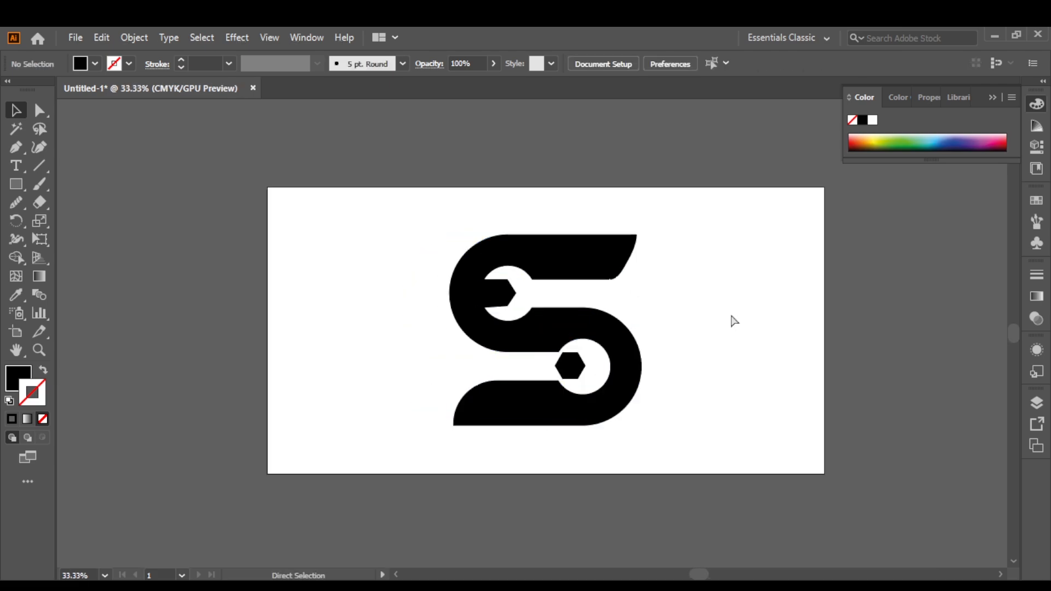
{"action": "key", "text": "ctrl+z"}
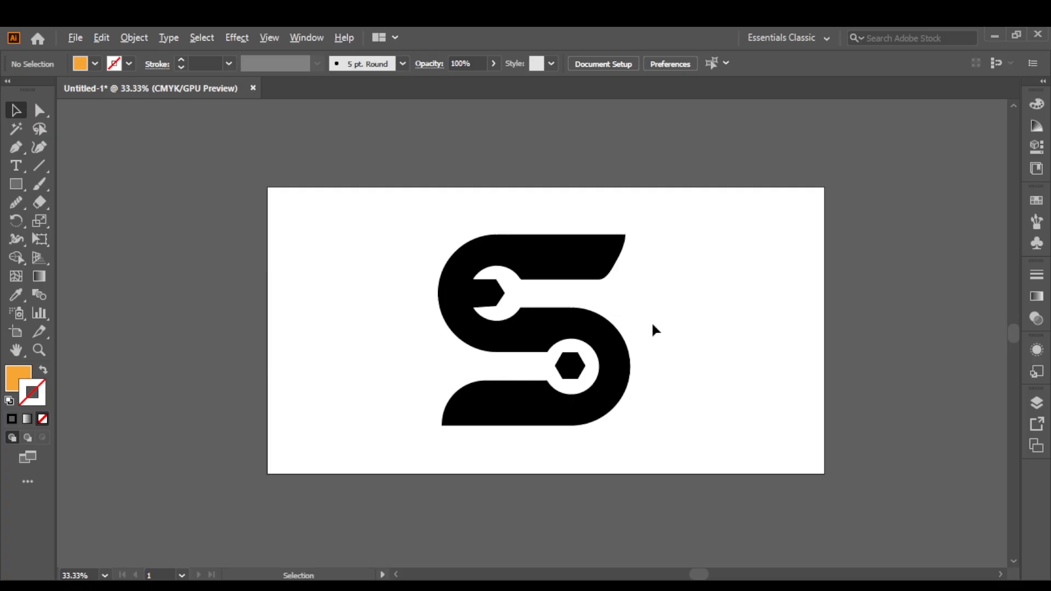
Select the S shape together with the small hexagon inside its lower ring and group them.
{"action": "key", "text": "ctrl+plus"}
{"action": "left_click", "coordinate": [587, 308]}
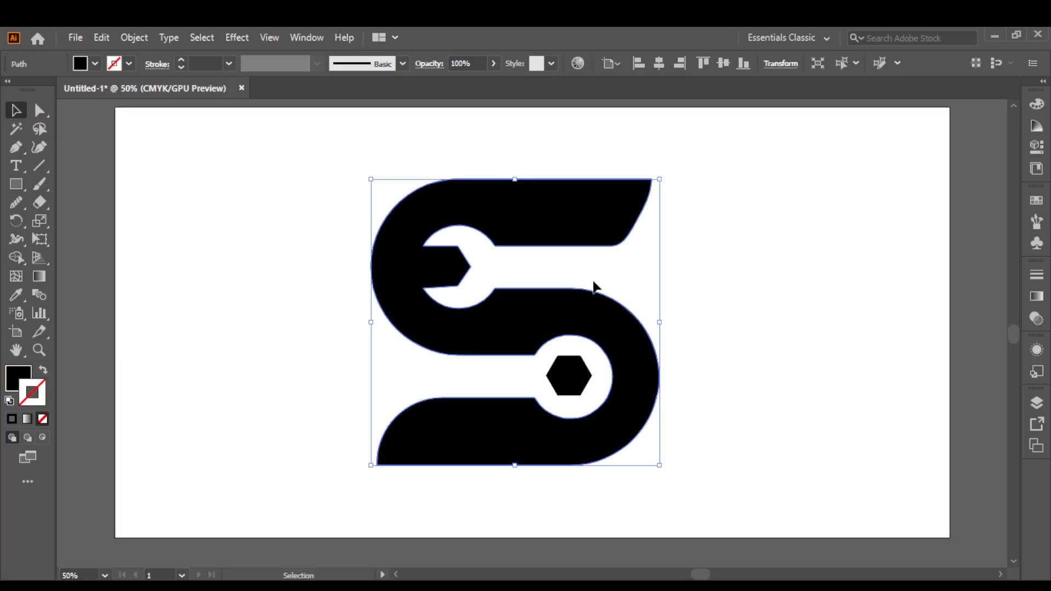
{"action": "left_click", "coordinate": [582, 392], "text": "shift"}
{"action": "key", "text": "ctrl"}
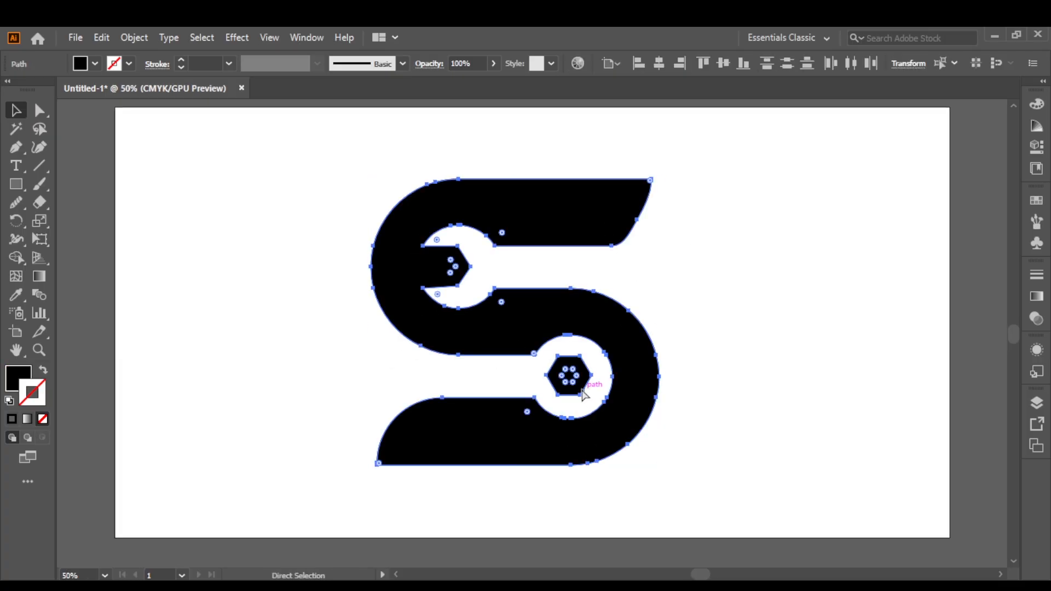
{"action": "key", "text": "ctrl+g"}
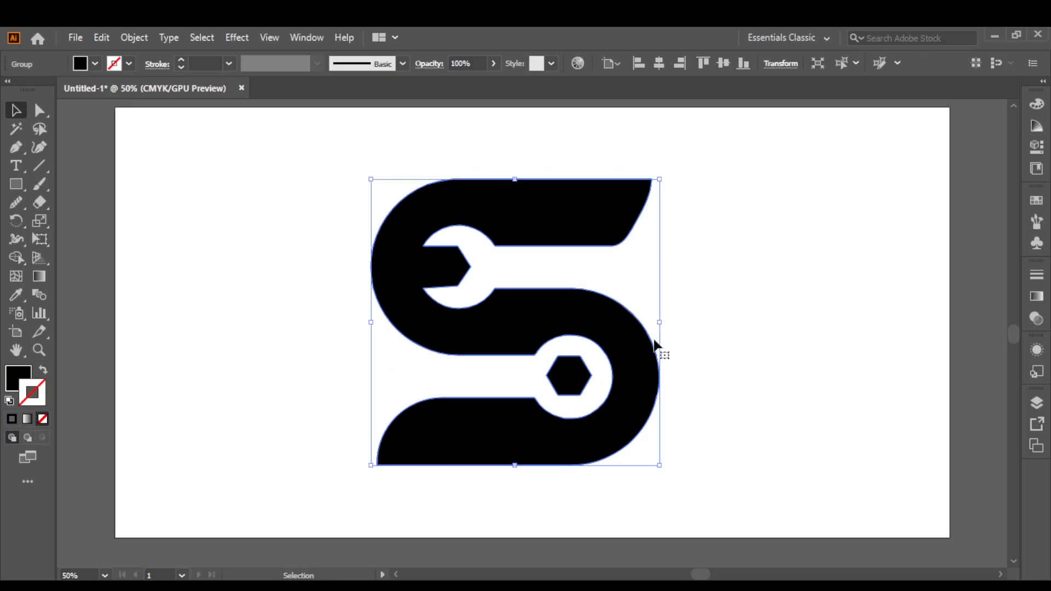
Fill the grouped logo with the orange swatch, remove its stroke, and deselect it.
{"action": "left_click", "coordinate": [1033, 204]}
{"action": "scroll", "coordinate": [945, 271], "scroll_direction": "down", "scroll_amount": 2}
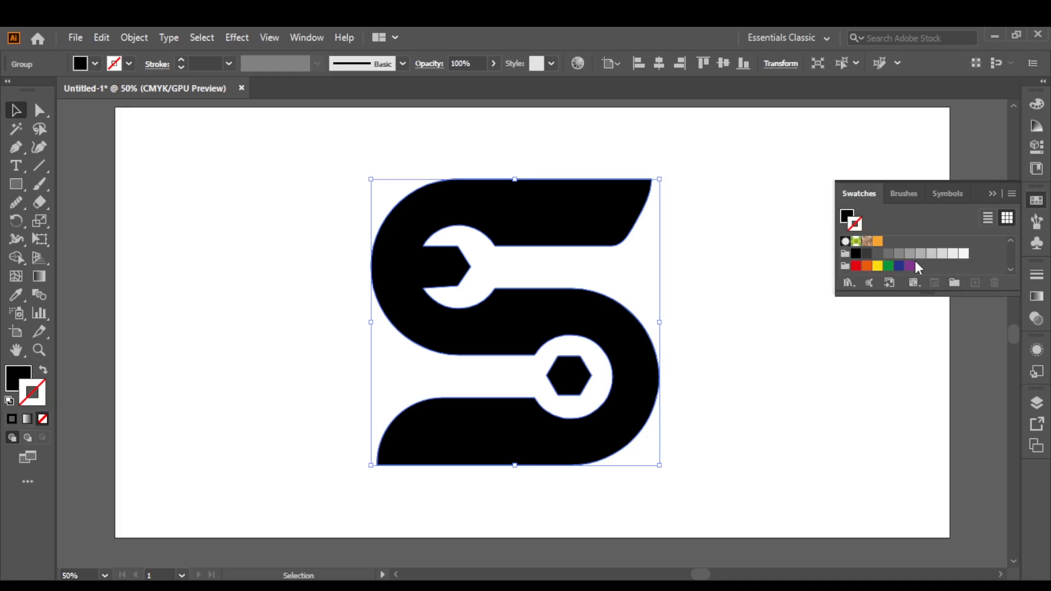
{"action": "left_click", "coordinate": [878, 243]}
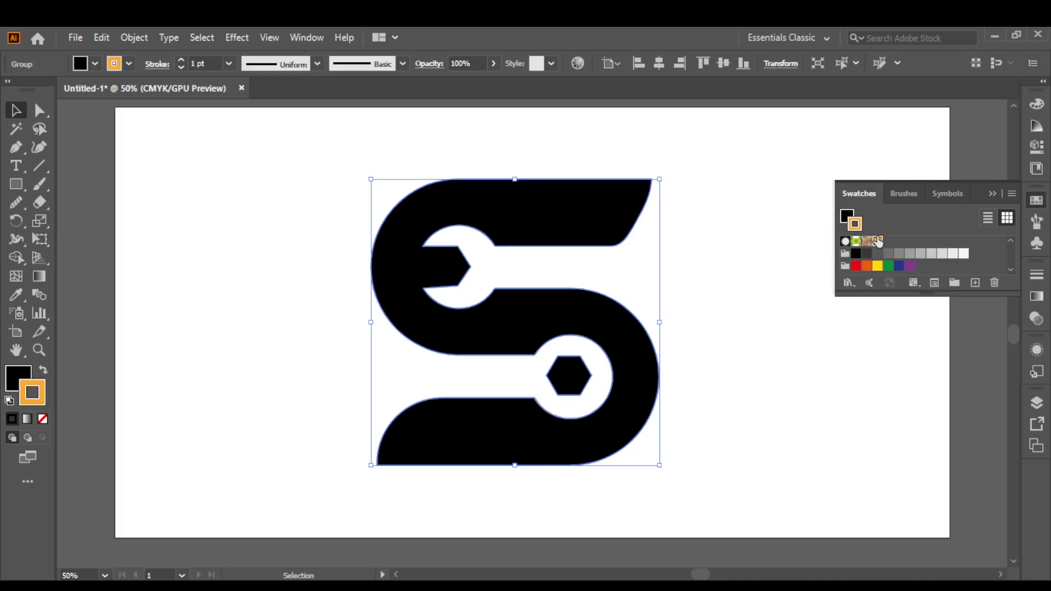
{"action": "left_click", "coordinate": [43, 373]}
{"action": "left_click", "coordinate": [43, 420]}
{"action": "left_click", "coordinate": [201, 317]}
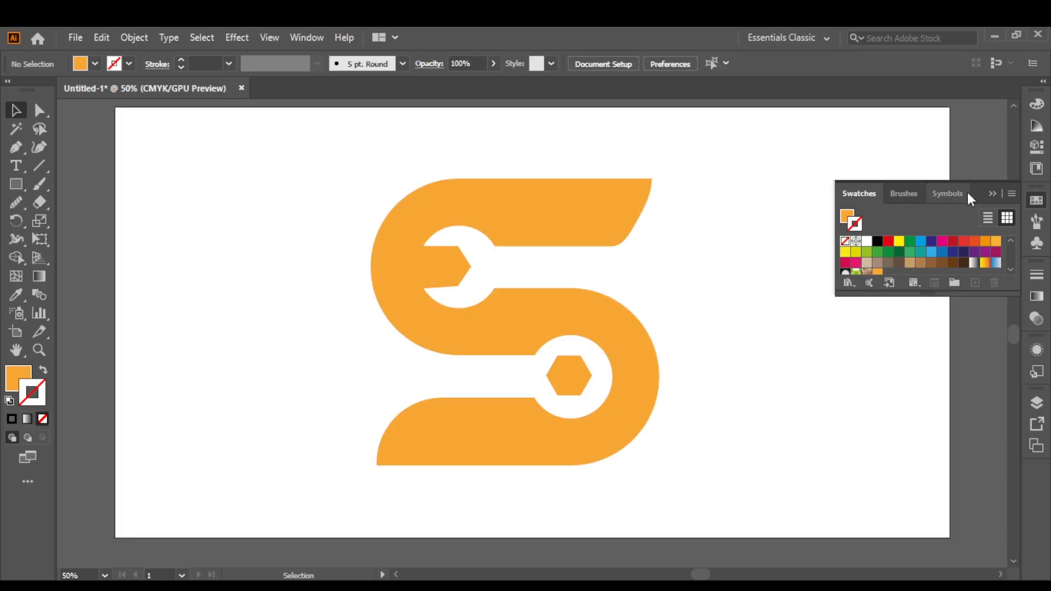
{"action": "left_click", "coordinate": [992, 195]}
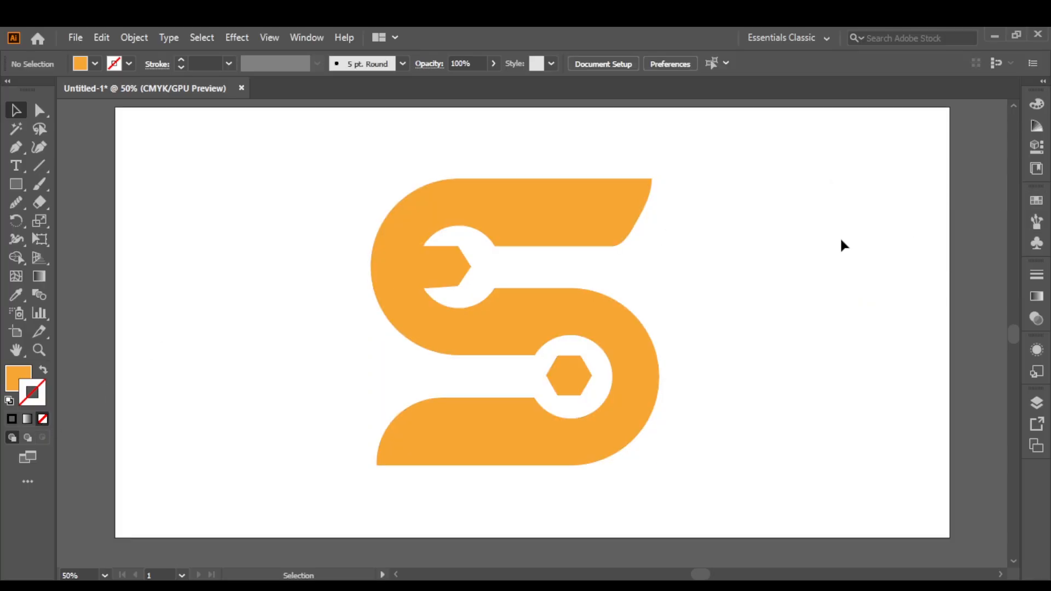